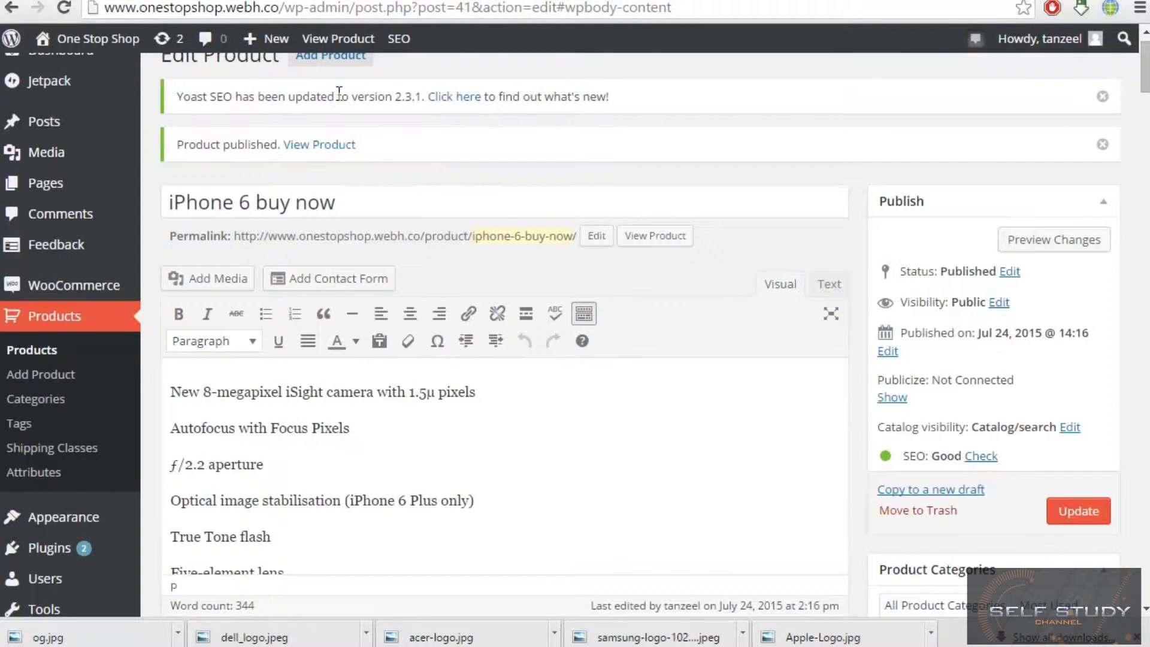
Open a new Chrome incognito window and load the onestopshop.webh.co storefront home page
{"action": "left_click_drag", "start_coordinate": [184, 96], "coordinate": [308, 95]}
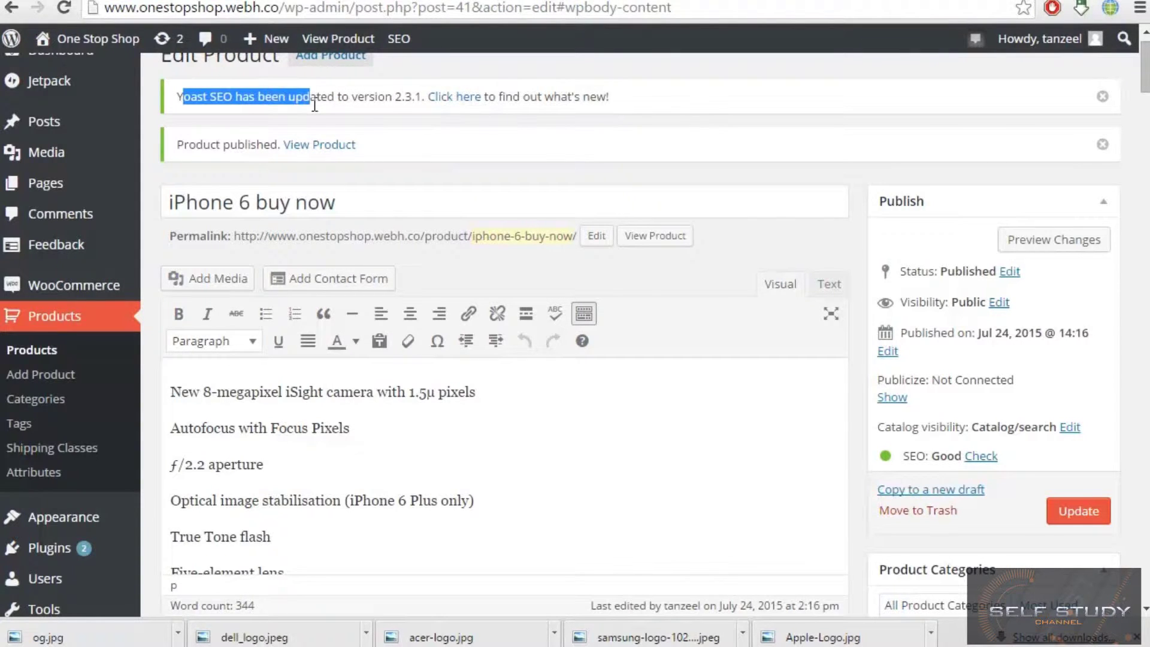
{"action": "left_click", "coordinate": [311, 97]}
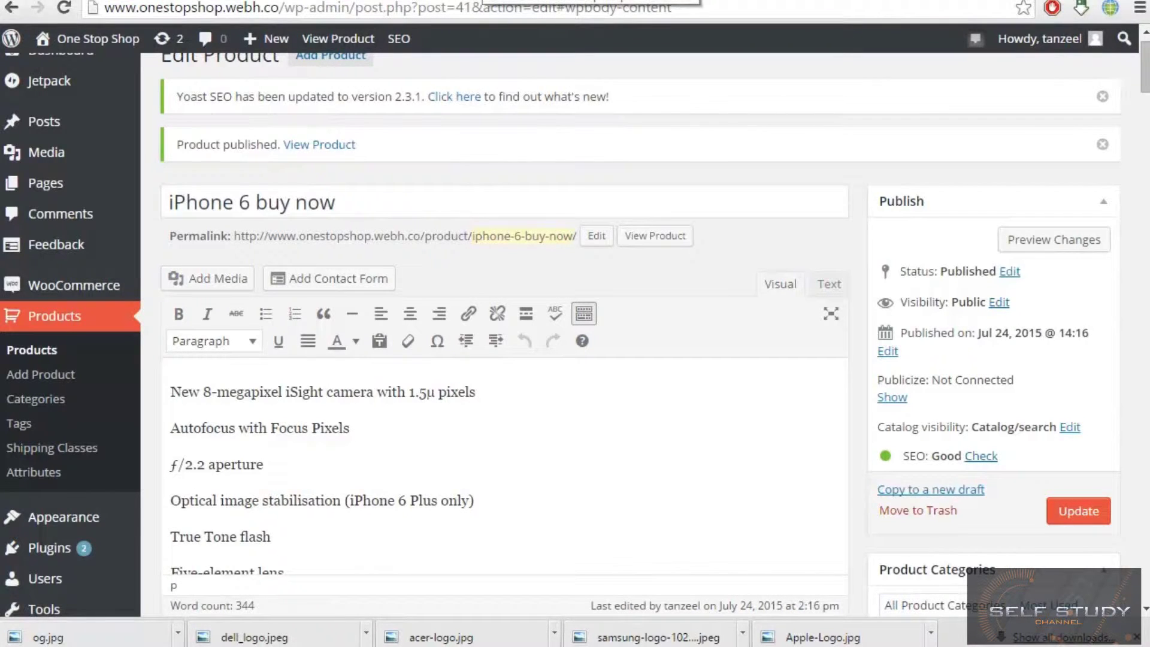
{"action": "left_click", "coordinate": [1140, 9]}
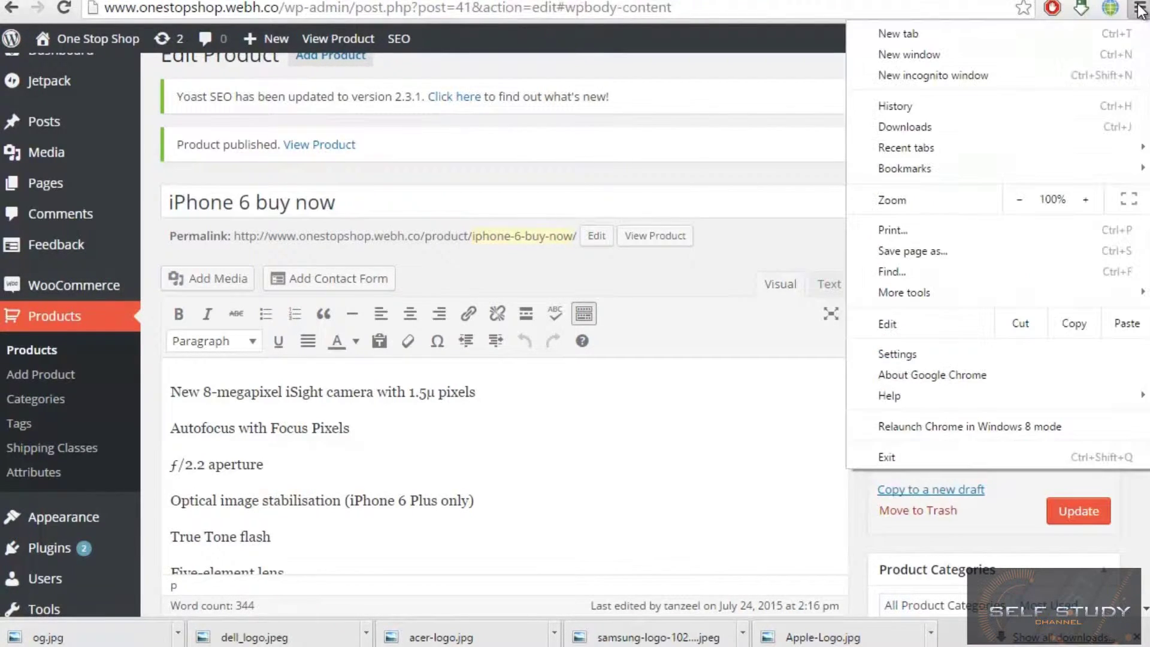
{"action": "left_click", "coordinate": [970, 75]}
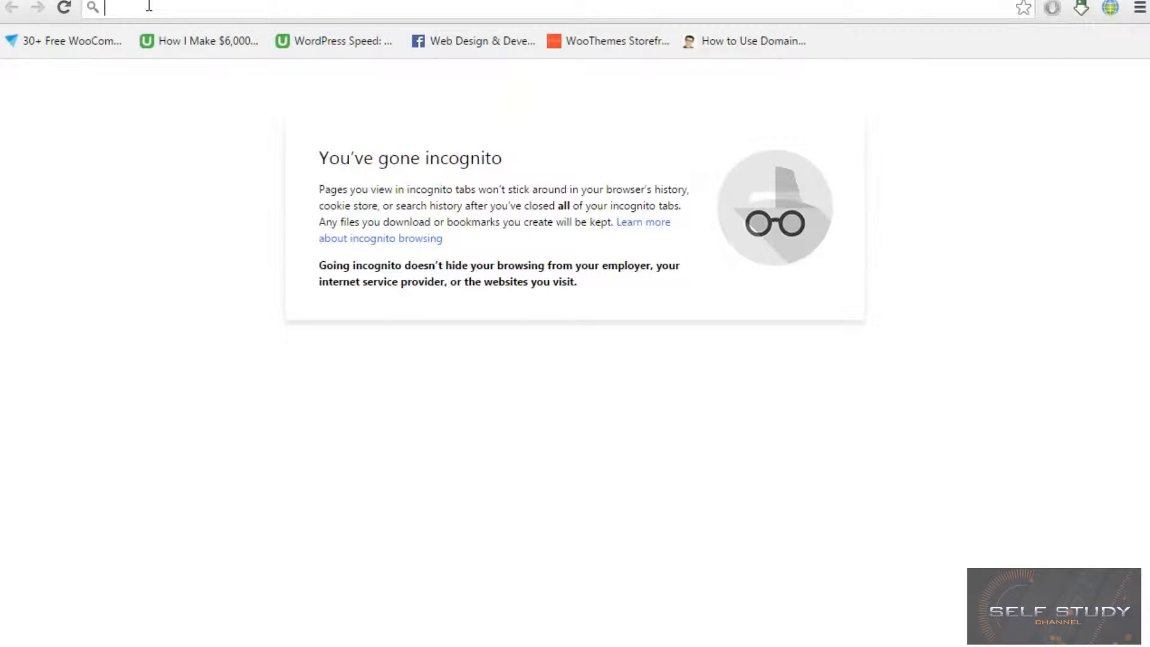
{"action": "type", "text": "ONestopshop.webh.co"}
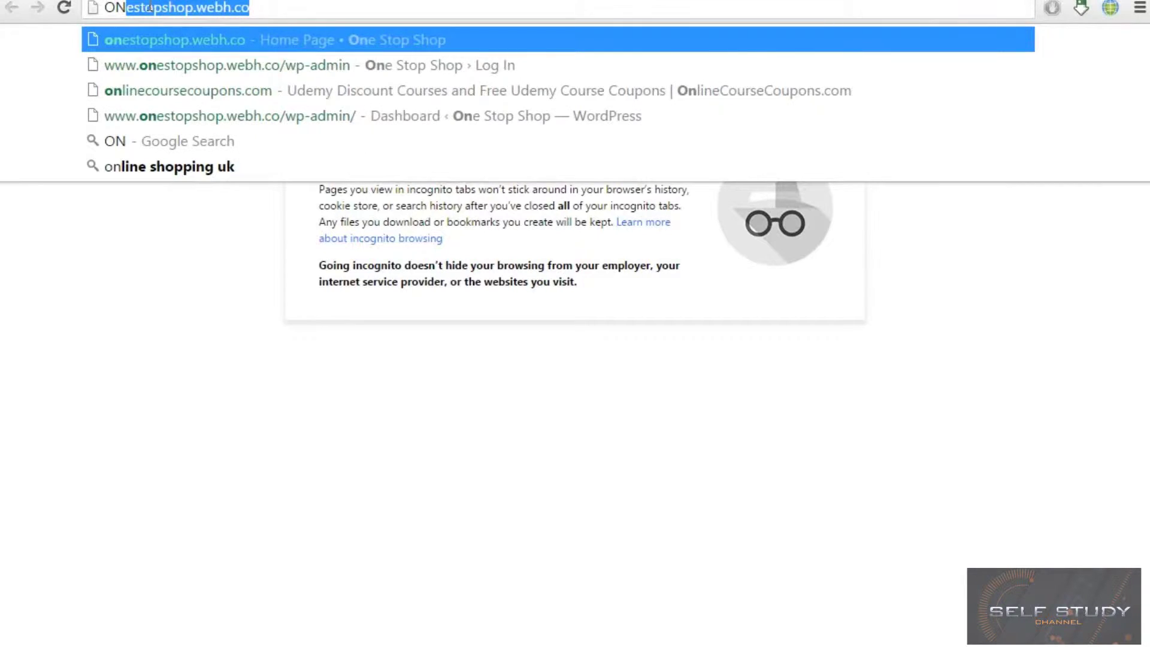
{"action": "key", "text": "Return"}
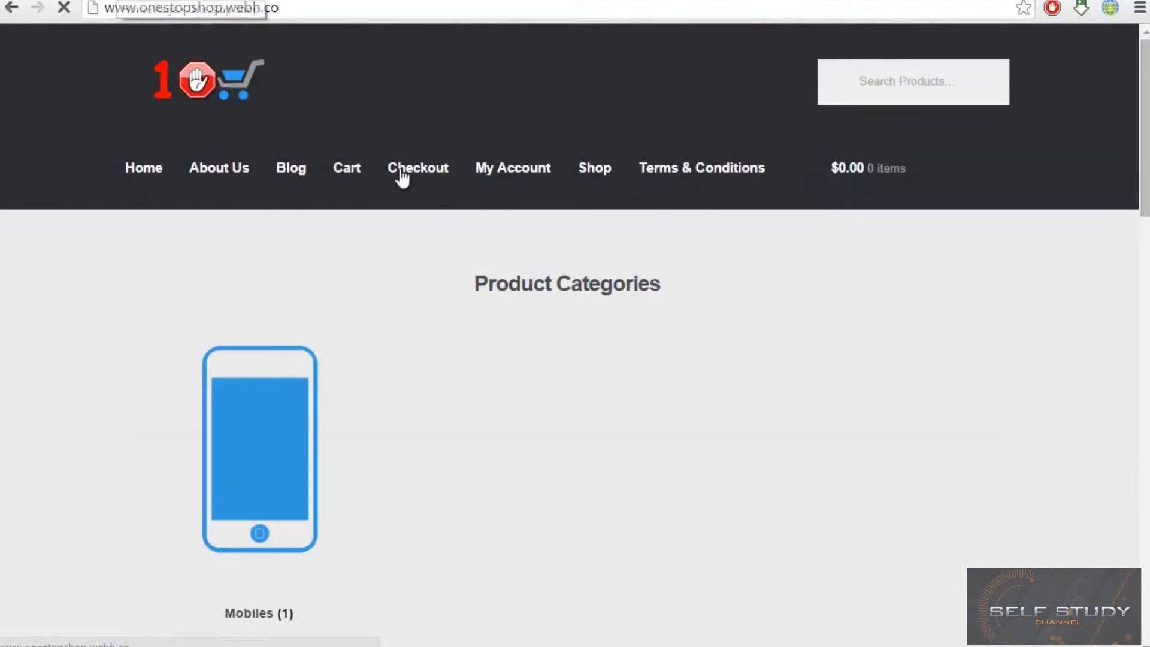
Add iPhone 6 buy now from Recent Products to the cart, then open its product page
{"action": "left_click_drag", "start_coordinate": [468, 274], "coordinate": [761, 308]}
{"action": "left_click", "coordinate": [713, 303]}
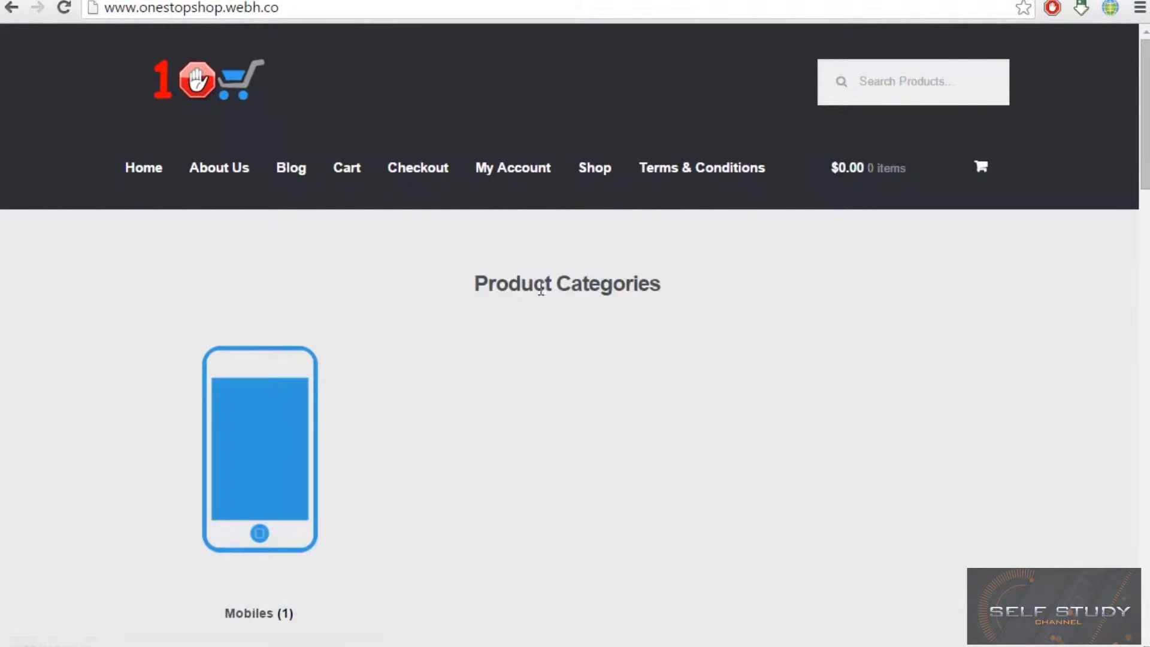
{"action": "scroll", "coordinate": [318, 275], "scroll_direction": "down", "scroll_amount": 3}
{"action": "scroll", "coordinate": [318, 275], "scroll_direction": "down", "scroll_amount": 9}
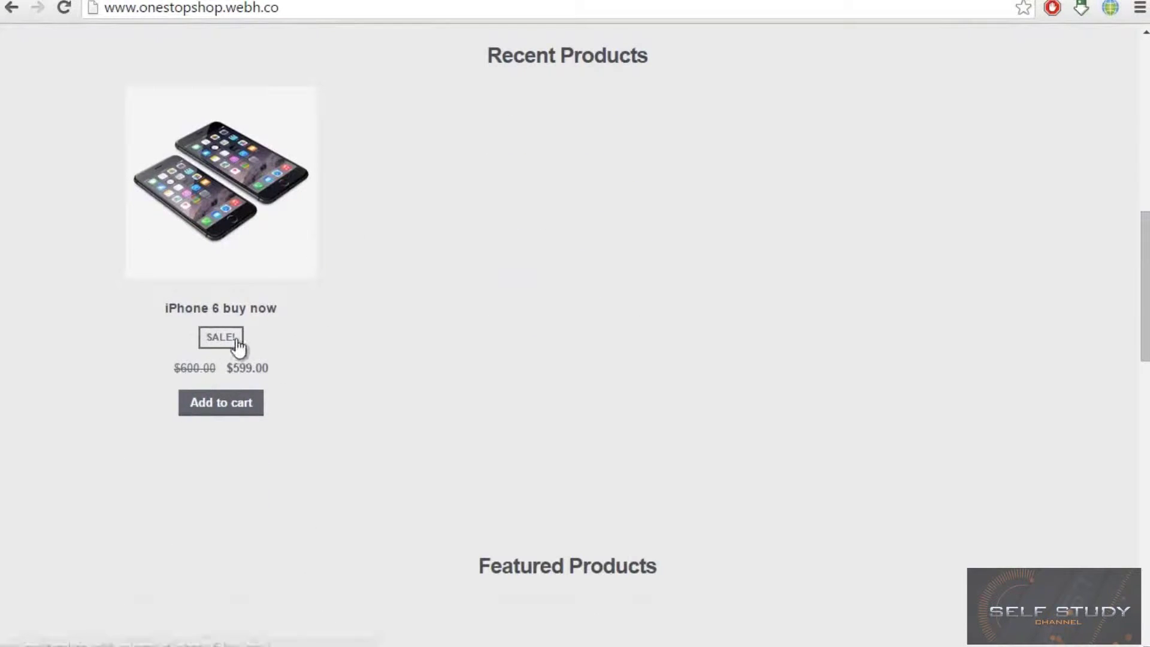
{"action": "left_click", "coordinate": [222, 414]}
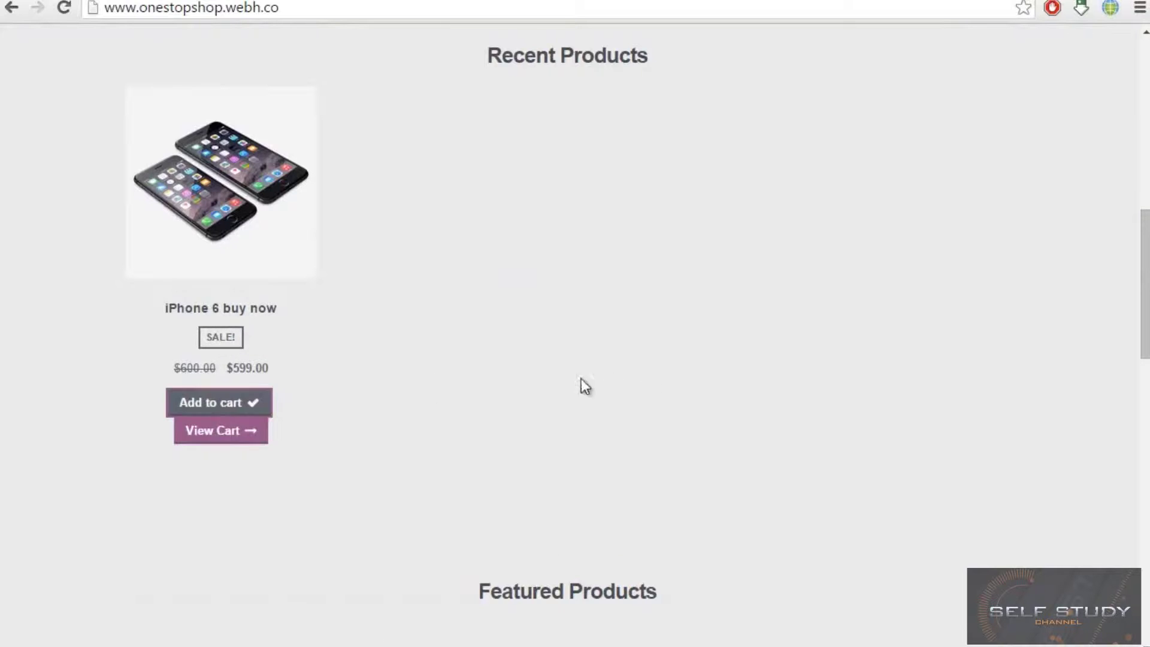
{"action": "left_click", "coordinate": [240, 248]}
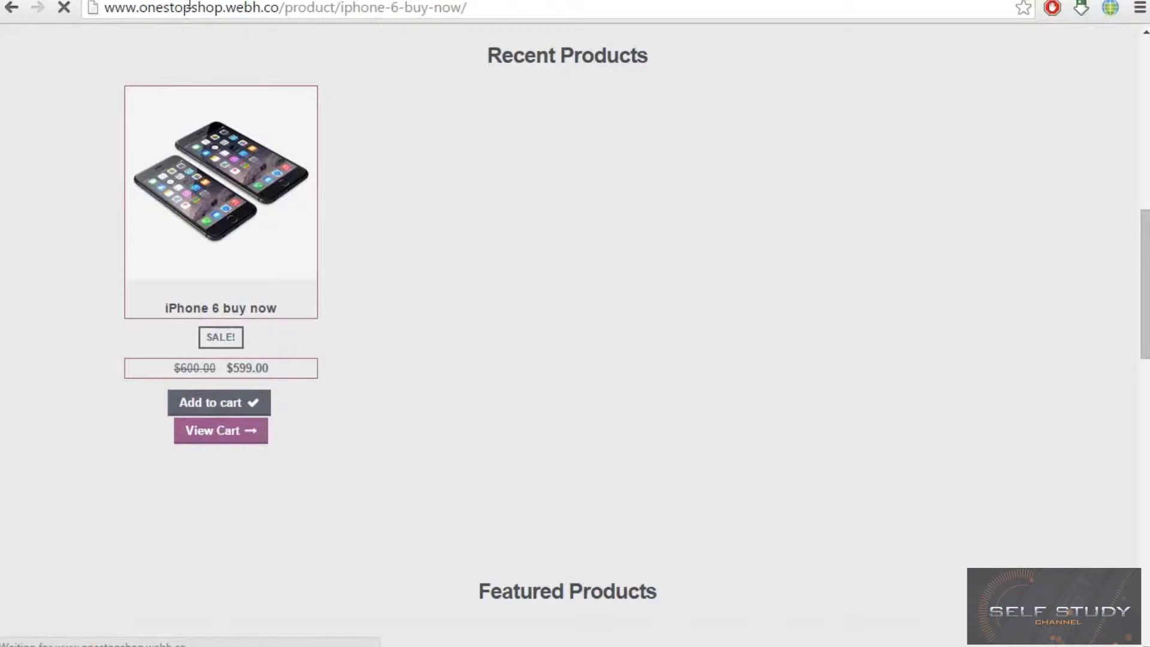
Read through the iPhone 6 buy now product page, including its feature list and SKU details
{"action": "scroll", "coordinate": [689, 311], "scroll_direction": "down", "scroll_amount": 3}
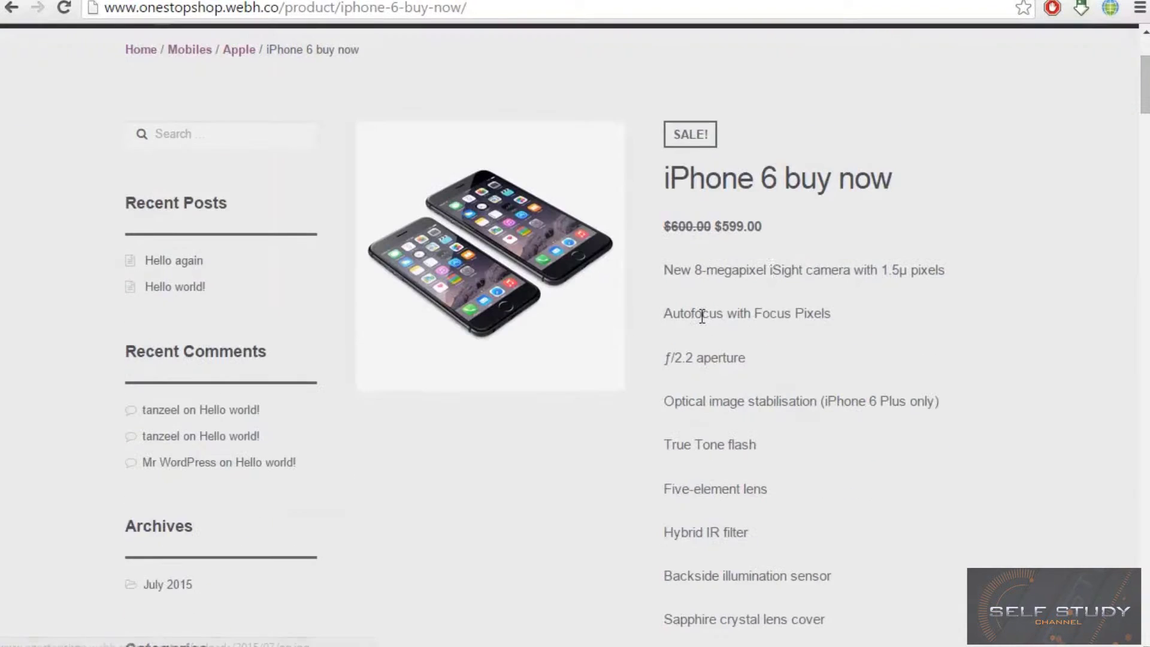
{"action": "left_click_drag", "start_coordinate": [653, 275], "coordinate": [899, 552]}
{"action": "left_click", "coordinate": [899, 549]}
{"action": "scroll", "coordinate": [898, 550], "scroll_direction": "down", "scroll_amount": 10}
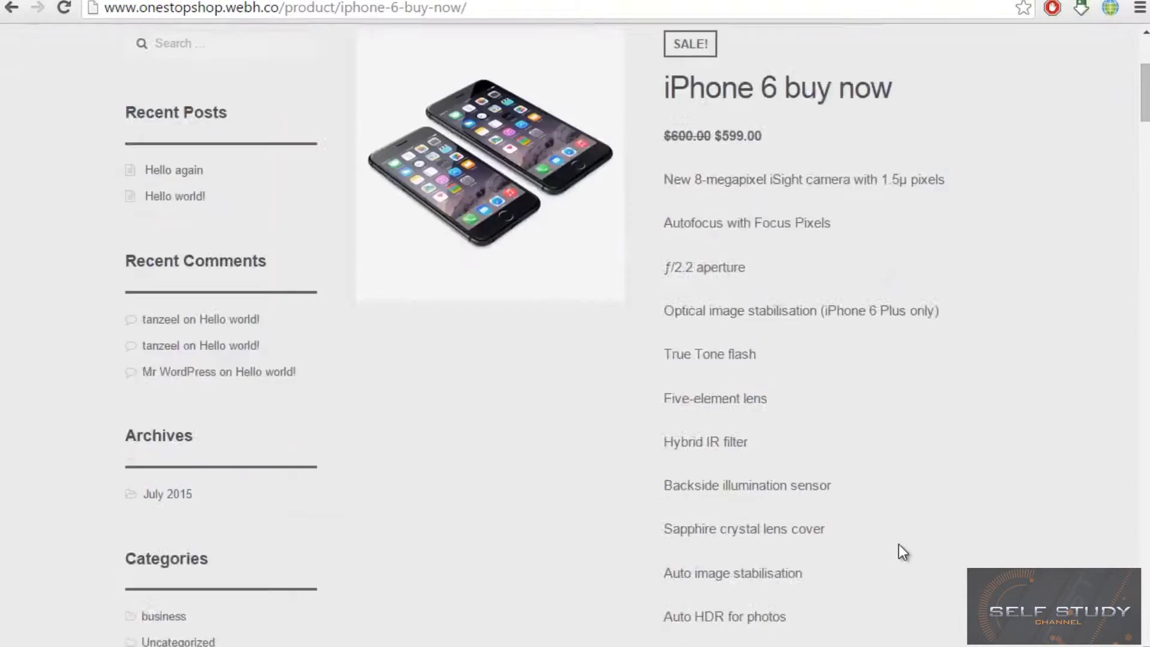
{"action": "scroll", "coordinate": [866, 479], "scroll_direction": "down", "scroll_amount": 6}
{"action": "scroll", "coordinate": [809, 449], "scroll_direction": "up", "scroll_amount": 5}
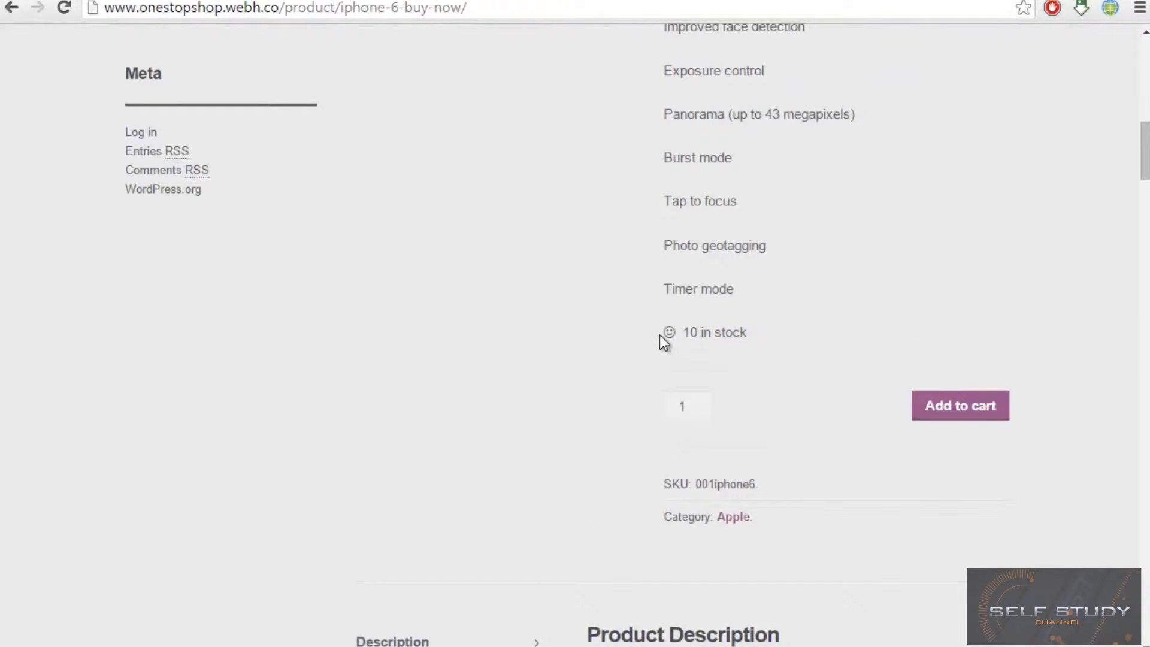
{"action": "left_click_drag", "start_coordinate": [660, 335], "coordinate": [783, 337]}
{"action": "left_click", "coordinate": [699, 406]}
{"action": "left_click_drag", "start_coordinate": [684, 484], "coordinate": [796, 479]}
{"action": "left_click", "coordinate": [797, 480]}
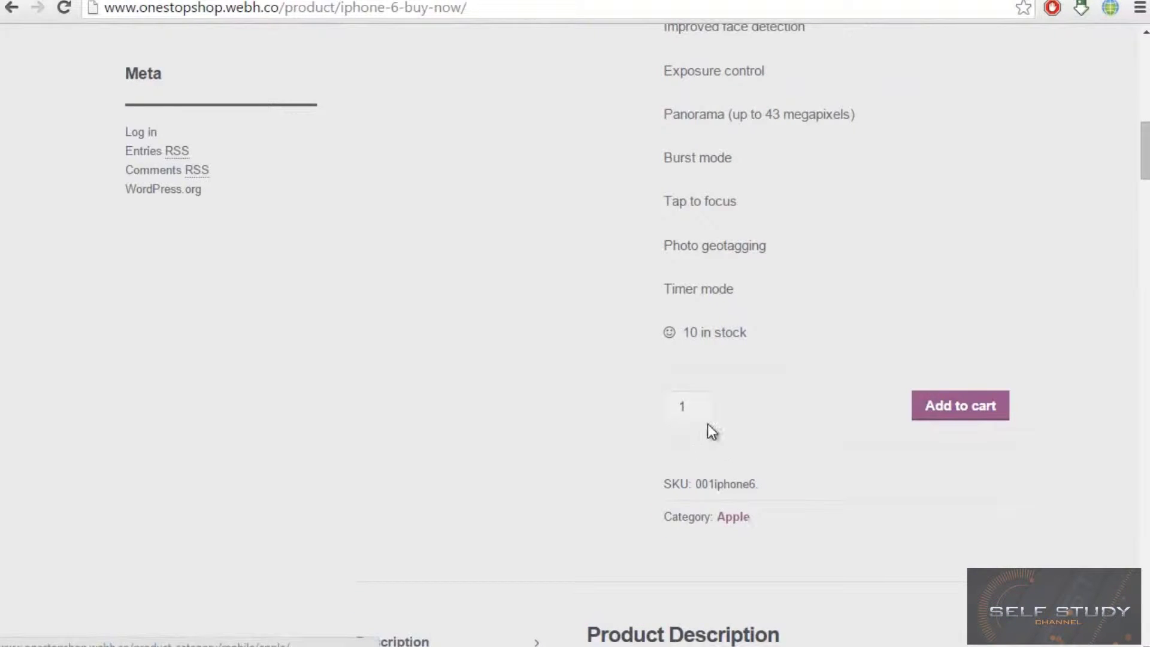
{"action": "scroll", "coordinate": [700, 401], "scroll_direction": "down", "scroll_amount": 6}
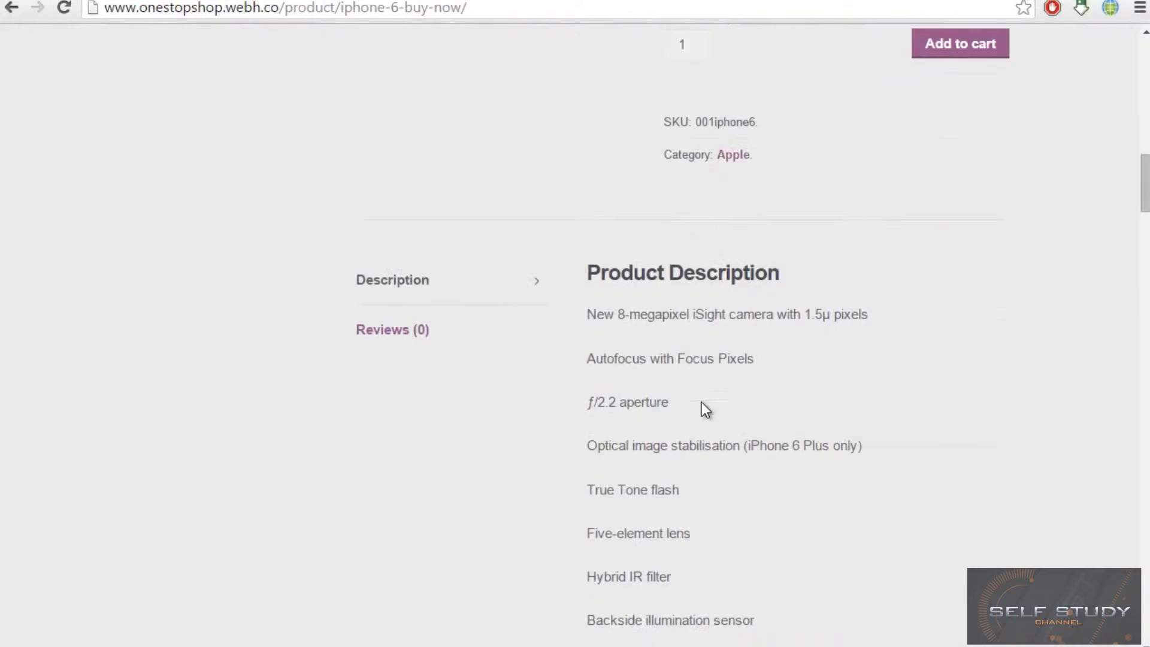
{"action": "scroll", "coordinate": [761, 367], "scroll_direction": "down", "scroll_amount": 15}
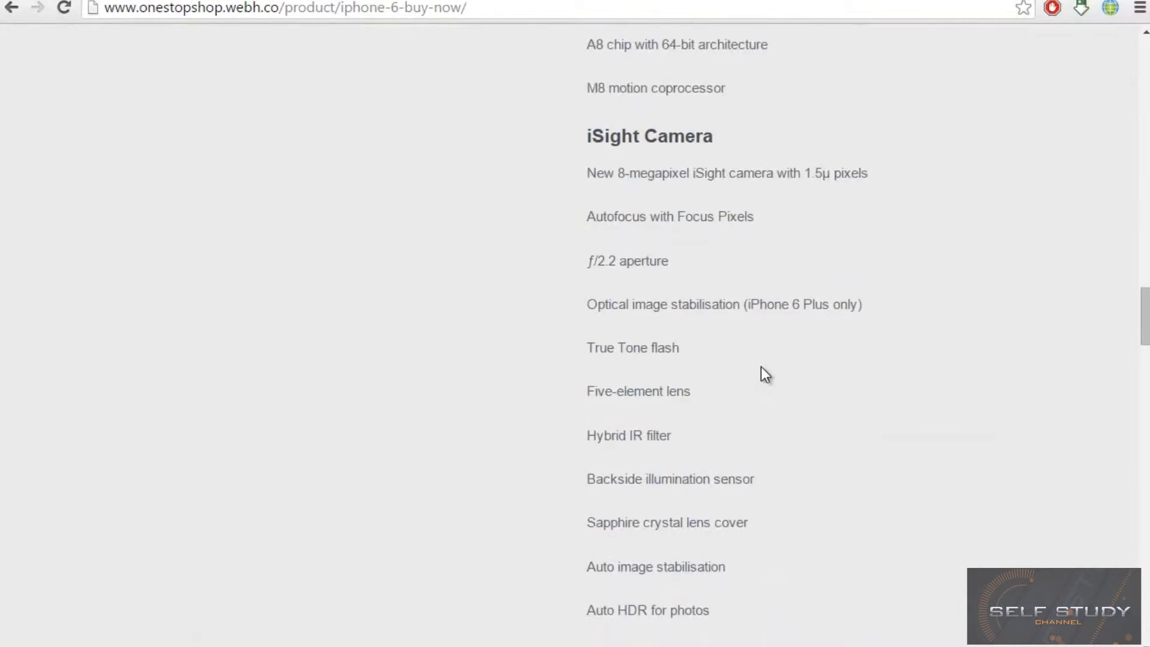
{"action": "scroll", "coordinate": [761, 367], "scroll_direction": "down", "scroll_amount": 20}
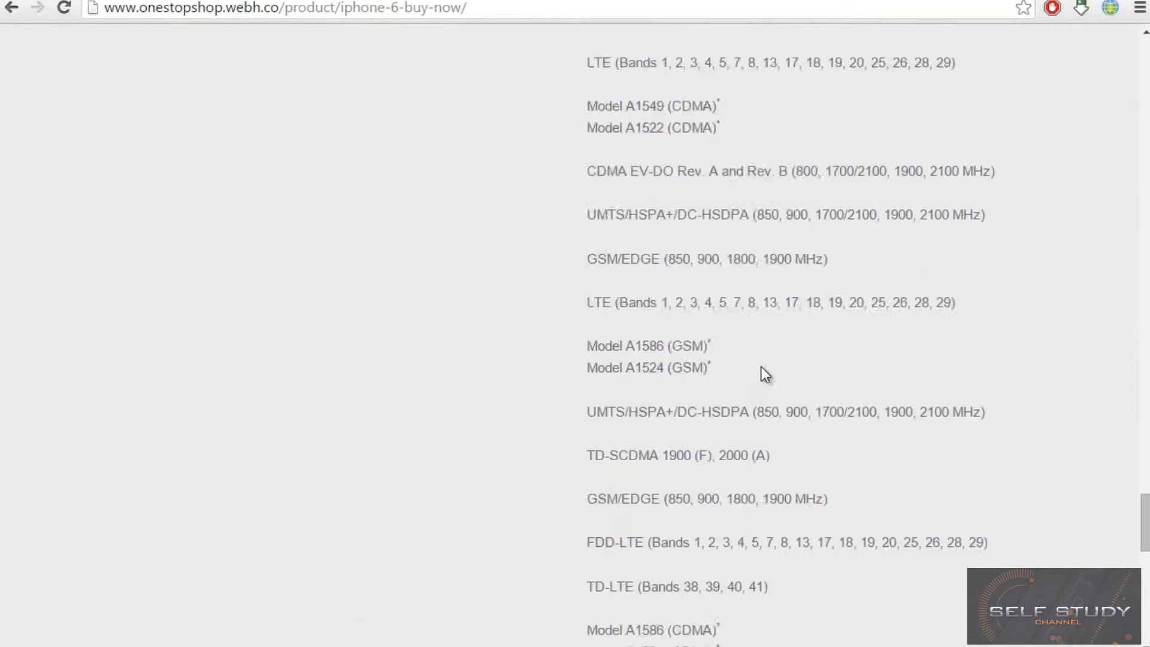
{"action": "scroll", "coordinate": [761, 367], "scroll_direction": "down", "scroll_amount": 5}
{"action": "scroll", "coordinate": [761, 367], "scroll_direction": "up", "scroll_amount": 15}
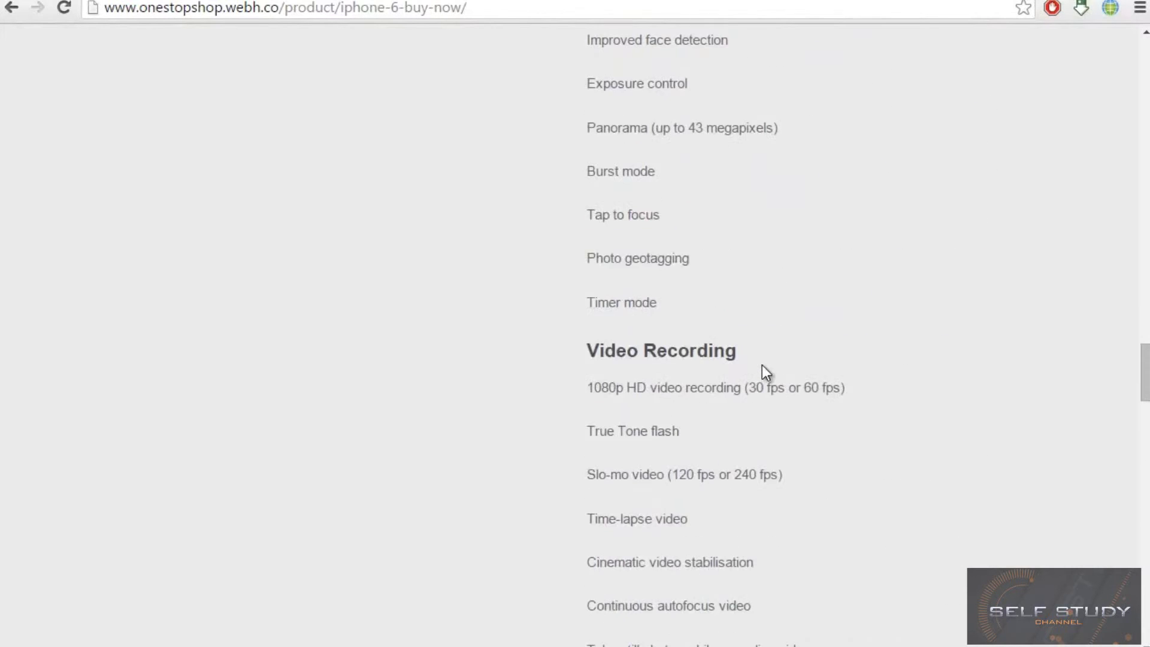
{"action": "scroll", "coordinate": [763, 364], "scroll_direction": "up", "scroll_amount": 20}
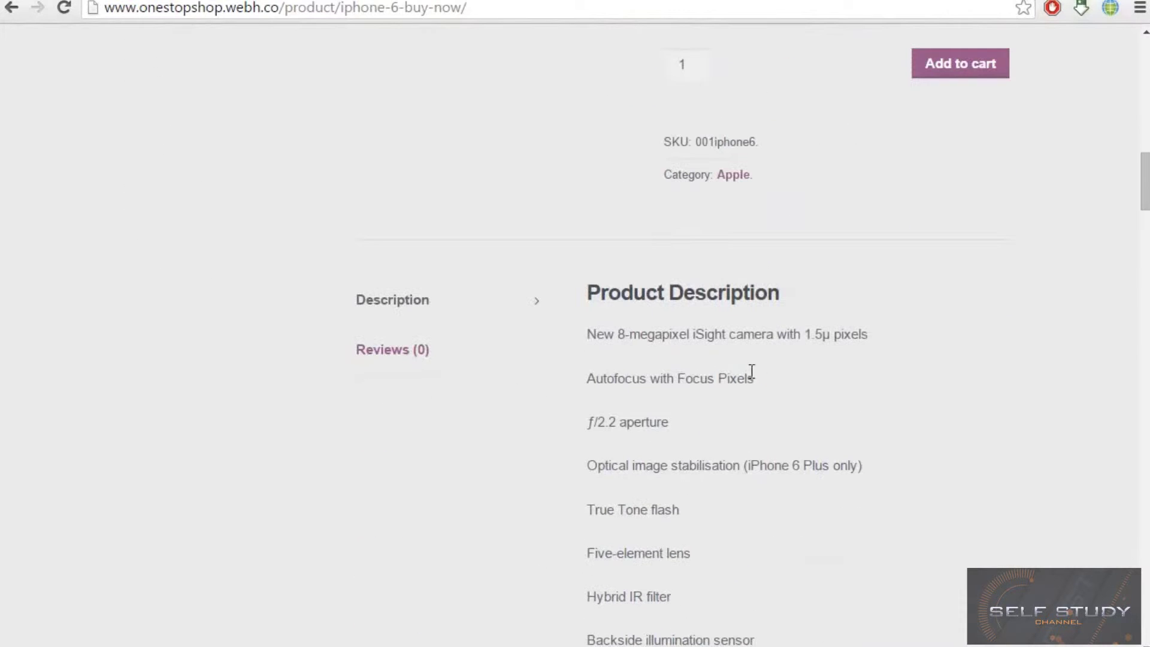
View the Reviews (0) tab, then return to the top to check the $599.00 cart total
{"action": "left_click", "coordinate": [423, 359]}
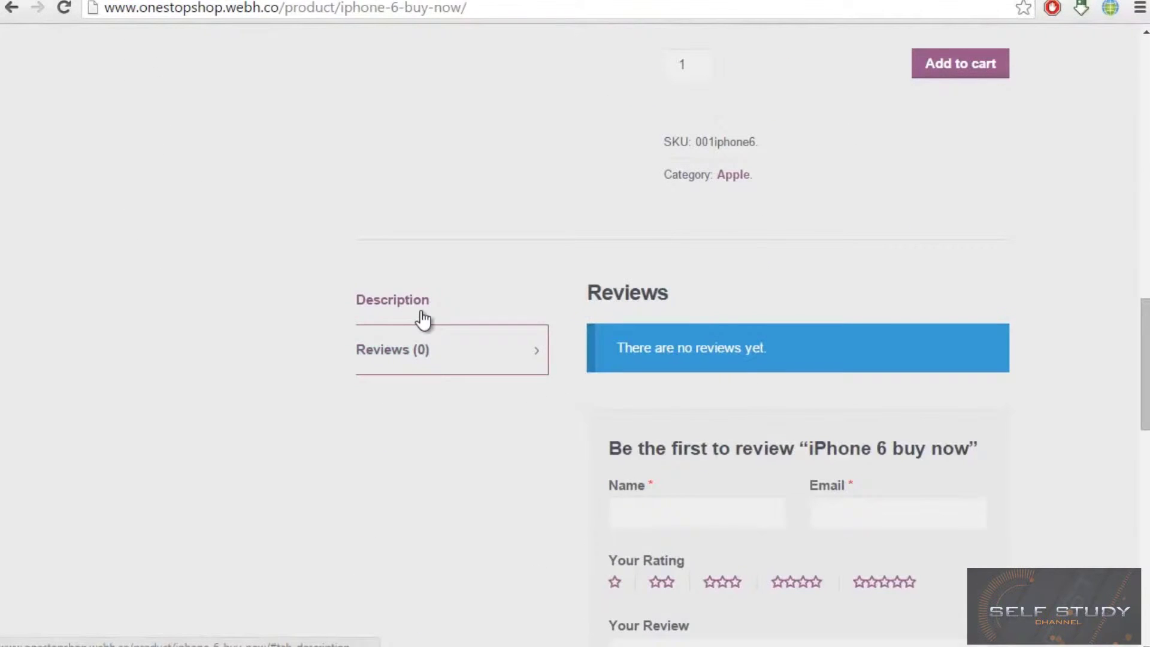
{"action": "scroll", "coordinate": [757, 390], "scroll_direction": "down", "scroll_amount": 5}
{"action": "scroll", "coordinate": [757, 384], "scroll_direction": "up", "scroll_amount": 15}
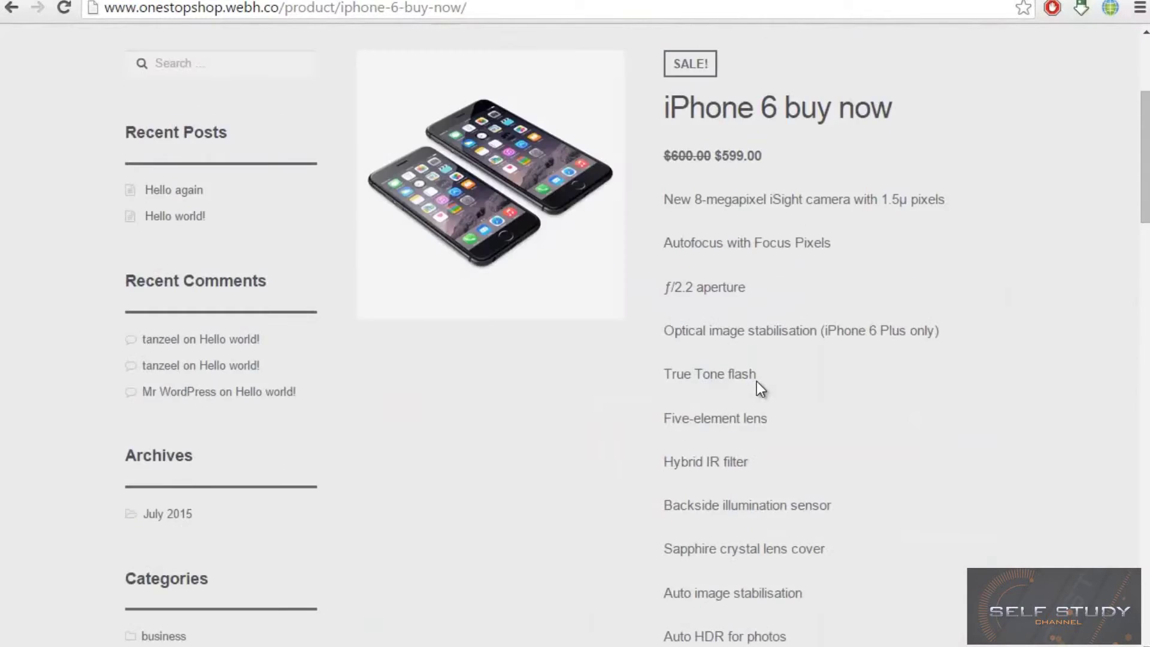
{"action": "scroll", "coordinate": [757, 381], "scroll_direction": "up", "scroll_amount": 4}
{"action": "scroll", "coordinate": [757, 381], "scroll_direction": "down", "scroll_amount": 5}
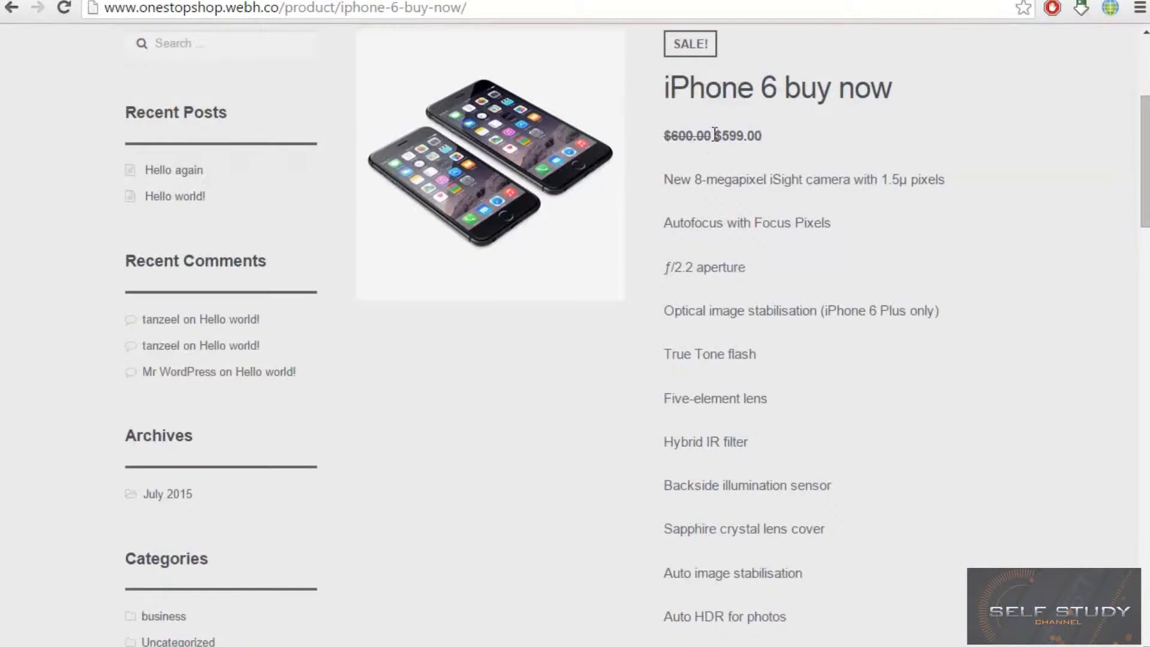
{"action": "left_click_drag", "start_coordinate": [714, 134], "coordinate": [804, 131]}
{"action": "left_click", "coordinate": [804, 132]}
{"action": "scroll", "coordinate": [787, 232], "scroll_direction": "up", "scroll_amount": 5}
Go to the cart and check iPhone 6 at $599.00 with Flat Rate $9.00, Free Shipping and Local Pickup
{"action": "mouse_move", "coordinate": [879, 175]}
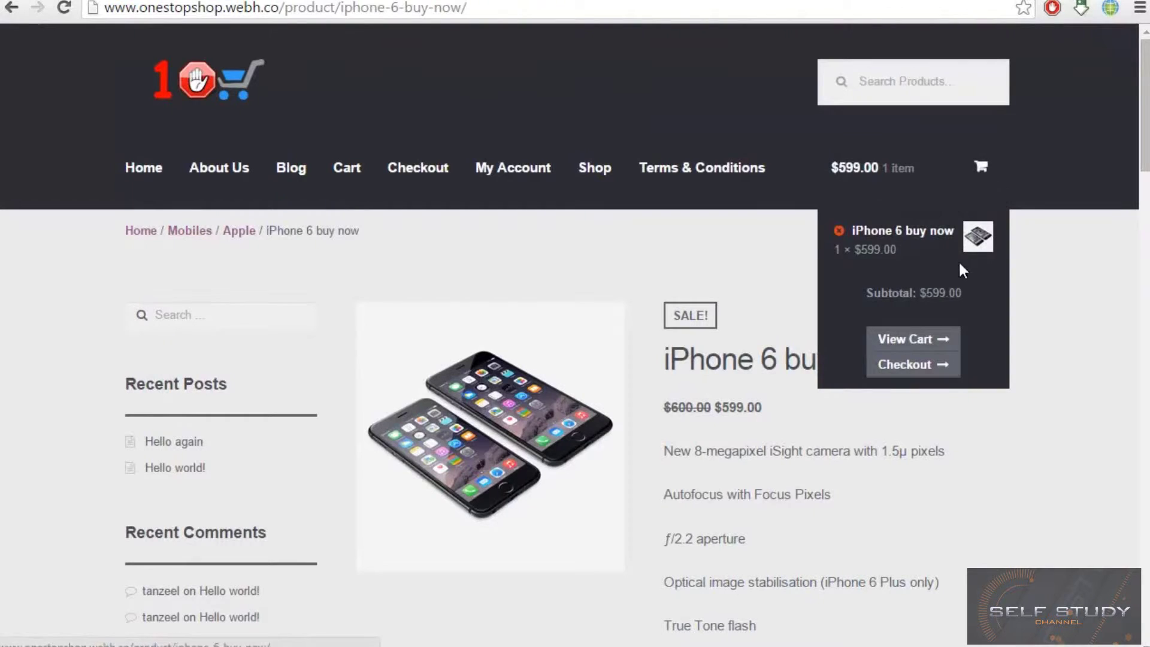
{"action": "left_click", "coordinate": [902, 343]}
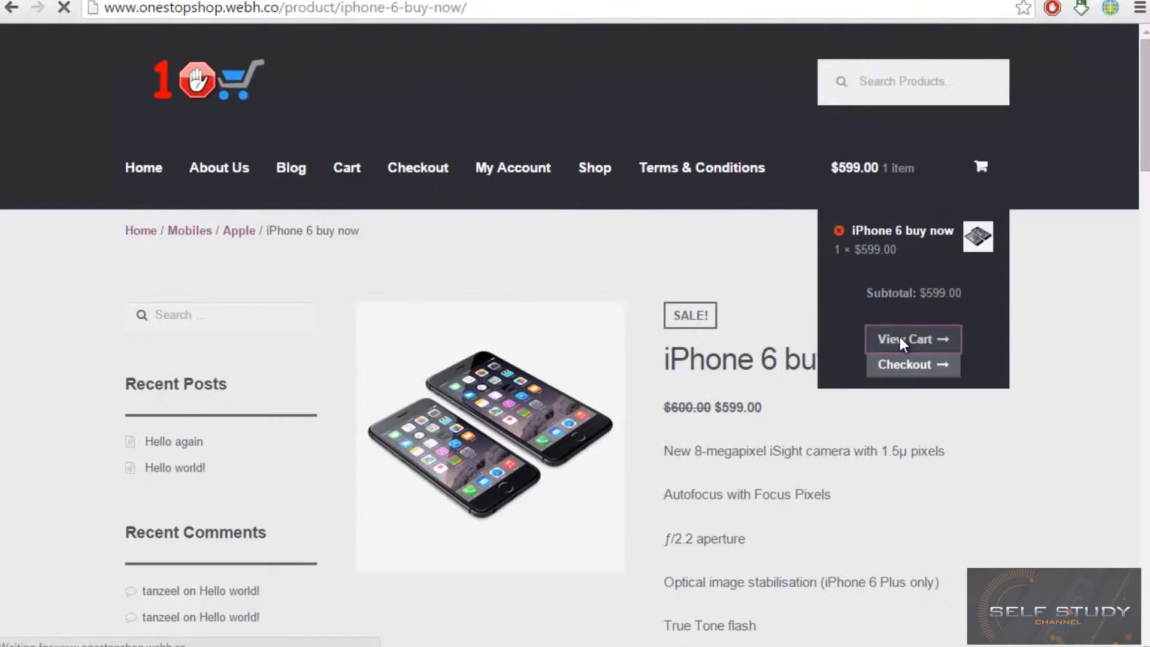
{"action": "scroll", "coordinate": [588, 271], "scroll_direction": "down", "scroll_amount": 3}
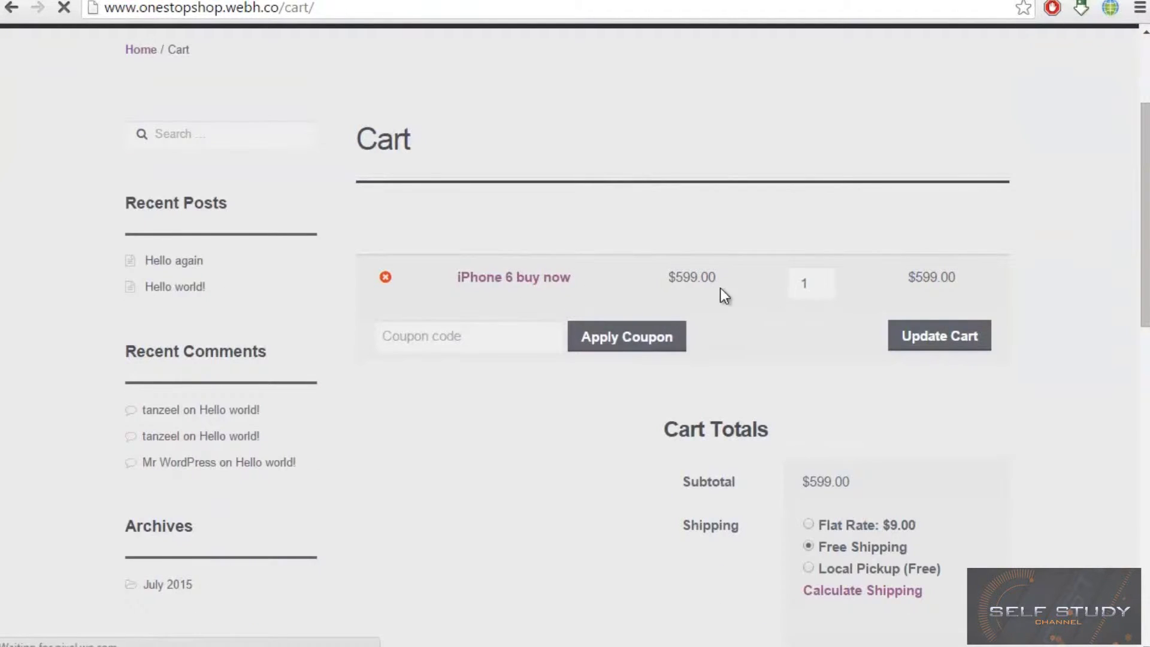
{"action": "left_click_drag", "start_coordinate": [670, 276], "coordinate": [727, 271]}
{"action": "left_click", "coordinate": [728, 272]}
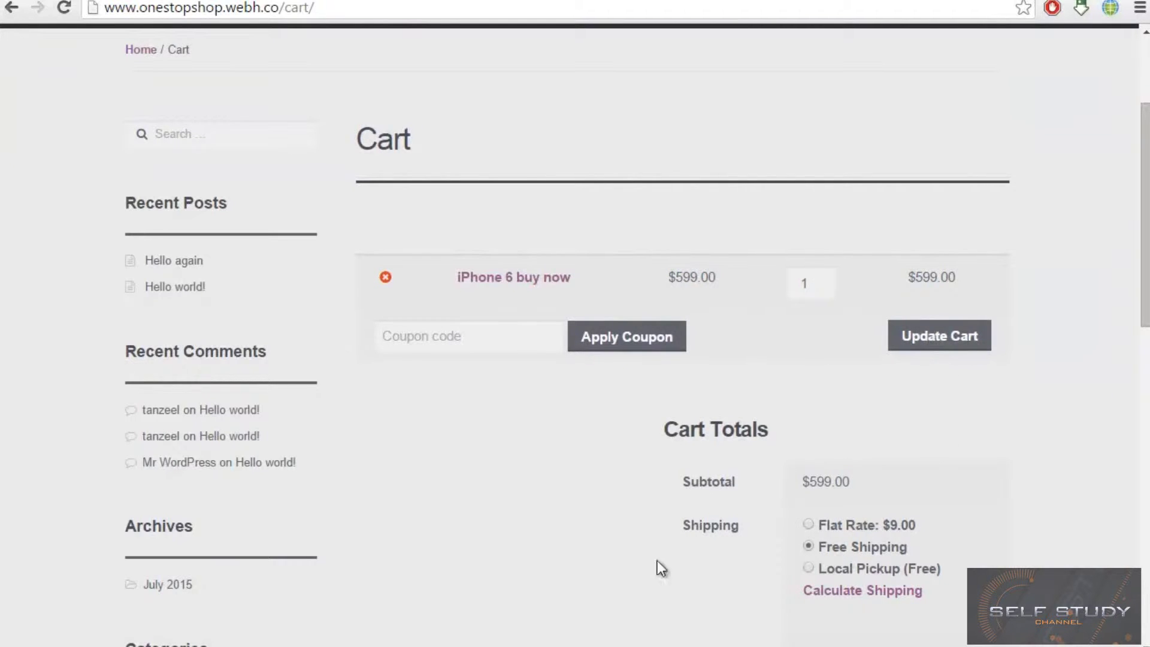
Back in the admin window, go to WooCommerce Settings > Shipping > Free Shipping
{"action": "mouse_move", "coordinate": [238, 638]}
{"action": "left_click", "coordinate": [141, 590]}
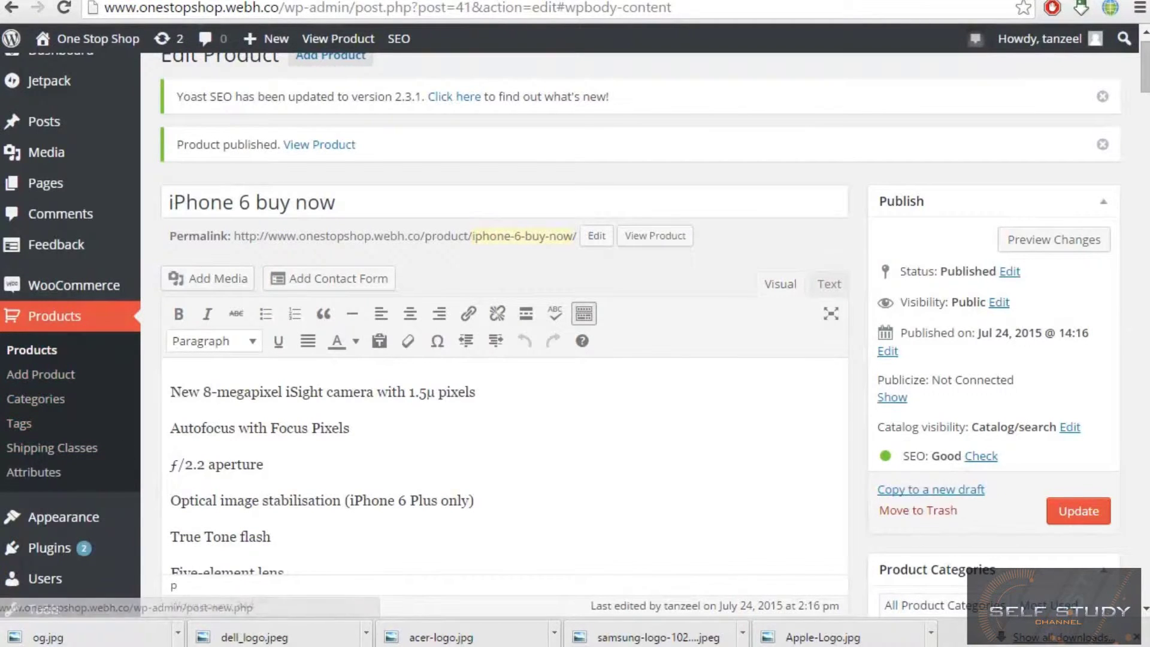
{"action": "key", "text": "alt+Tab"}
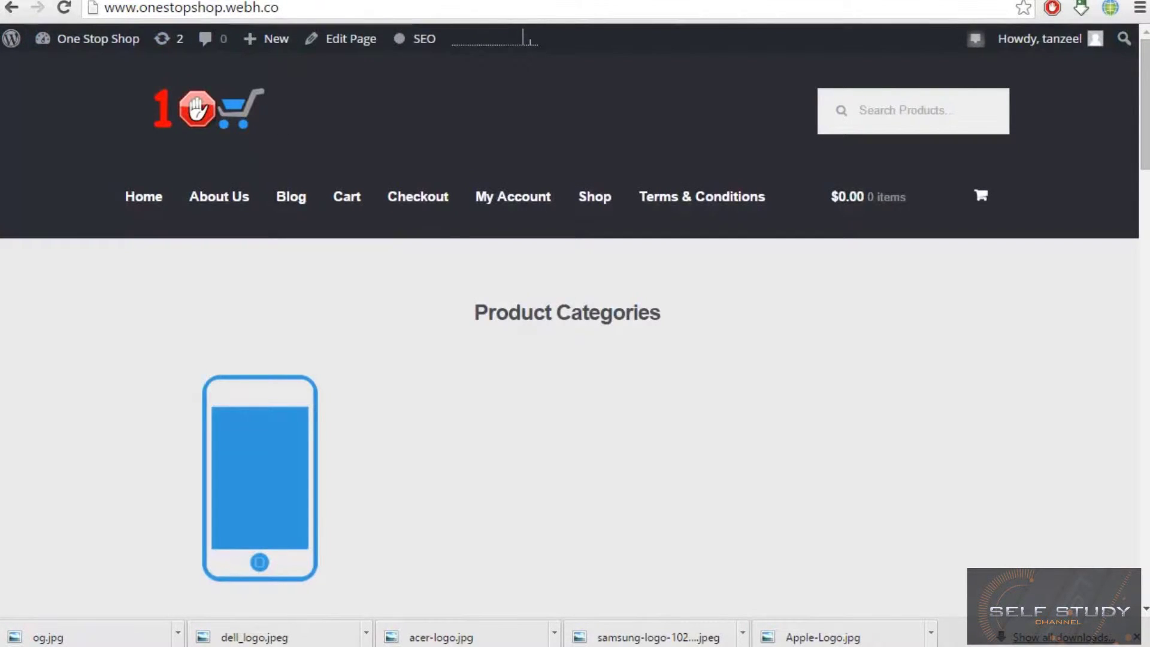
{"action": "key", "text": "alt+Tab"}
{"action": "mouse_move", "coordinate": [50, 290]}
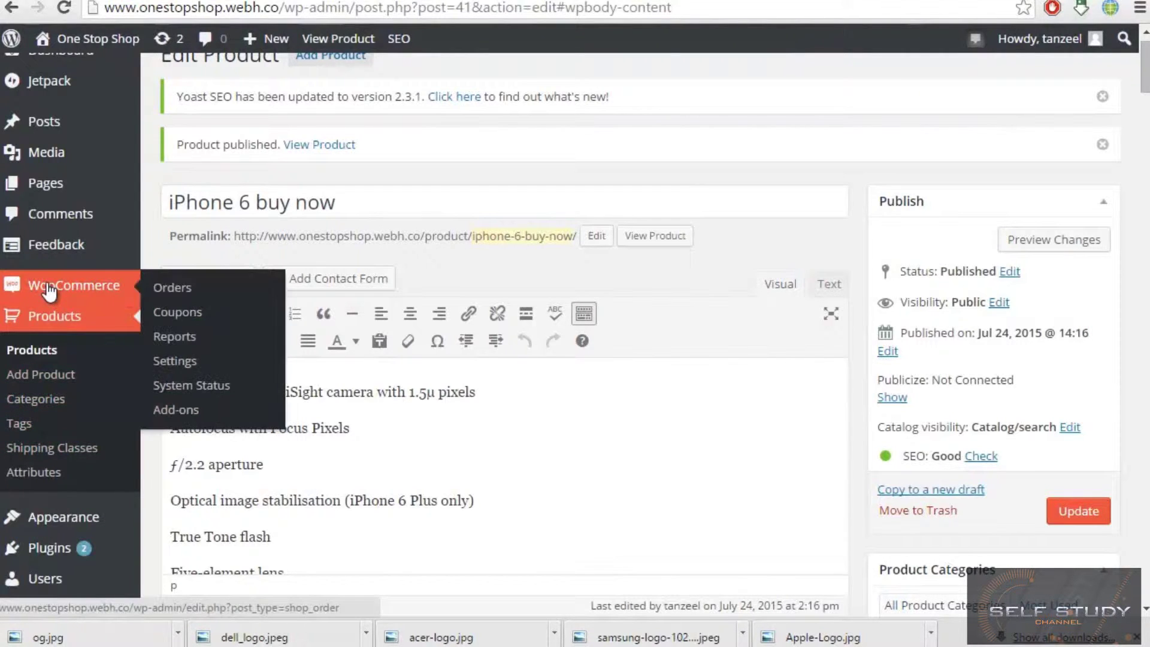
{"action": "left_click", "coordinate": [179, 362]}
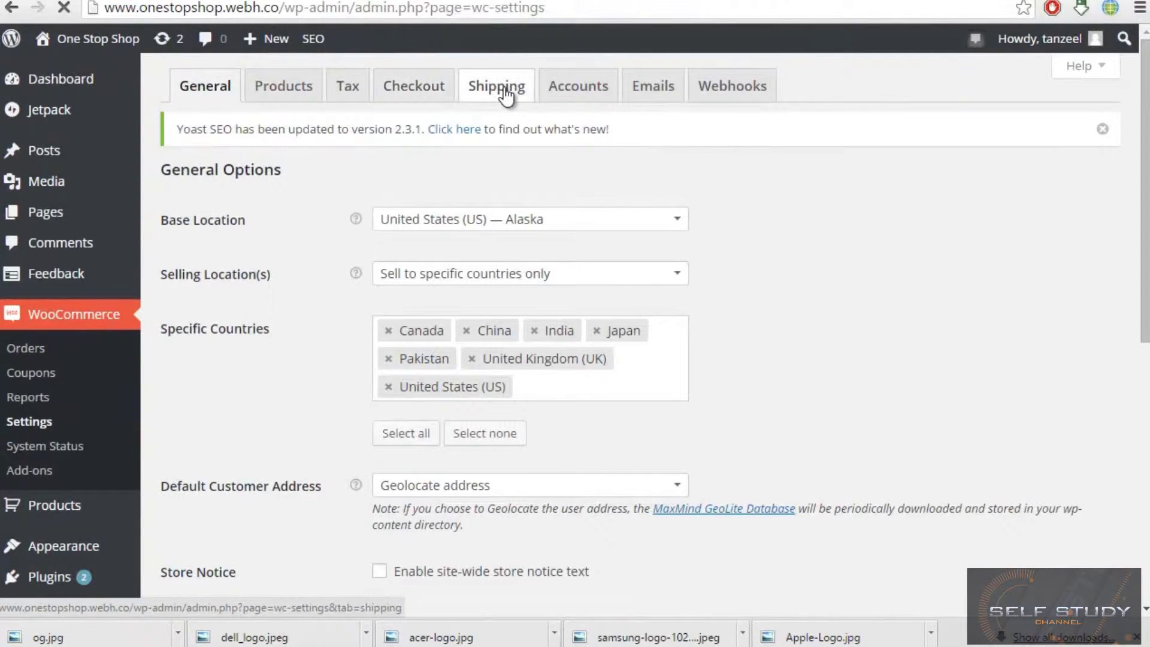
{"action": "left_click", "coordinate": [505, 88]}
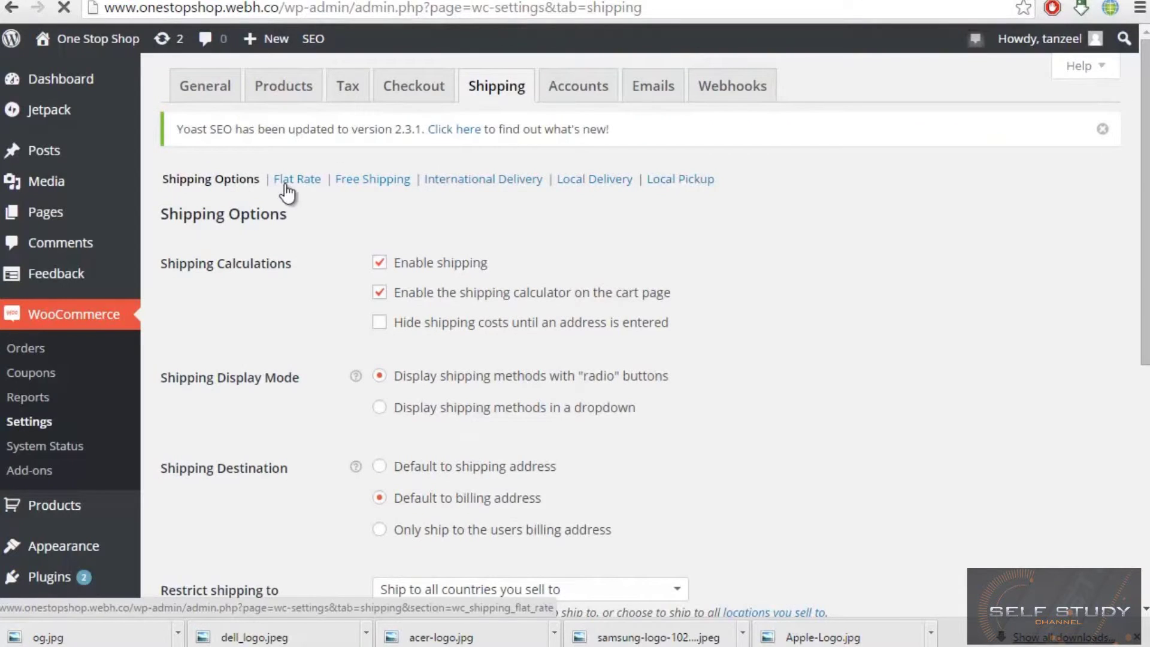
{"action": "left_click", "coordinate": [366, 187]}
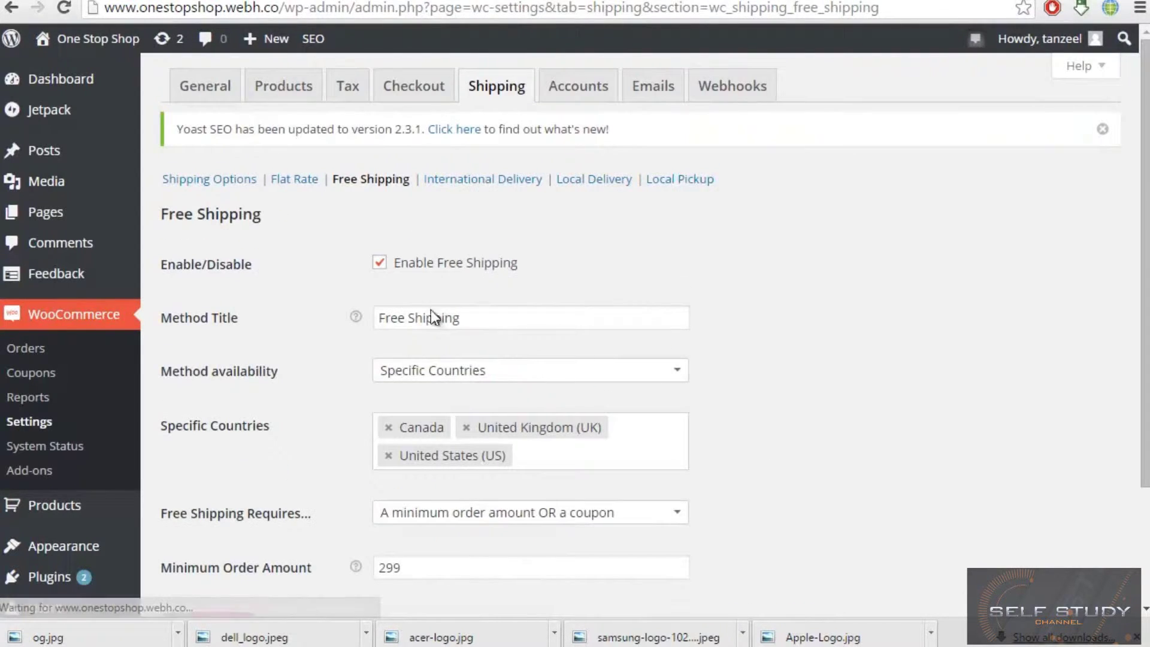
Enter 699 as the Free Shipping Minimum Order Amount, replacing 299, and save changes
{"action": "scroll", "coordinate": [418, 279], "scroll_direction": "down", "scroll_amount": 2}
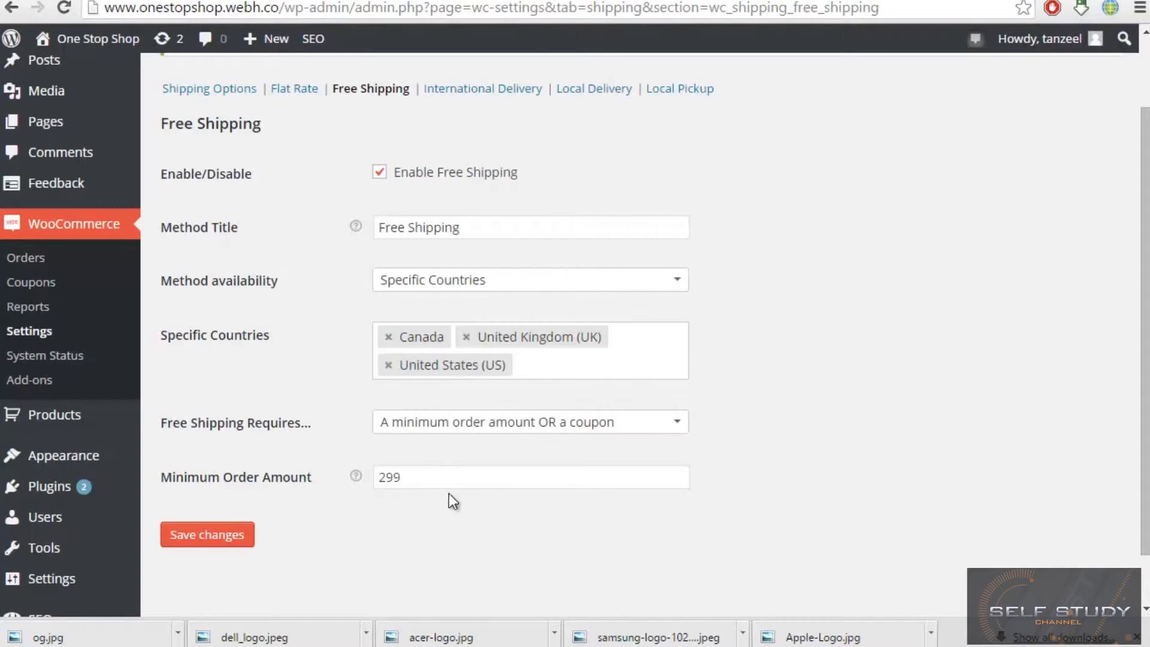
{"action": "left_click", "coordinate": [468, 483]}
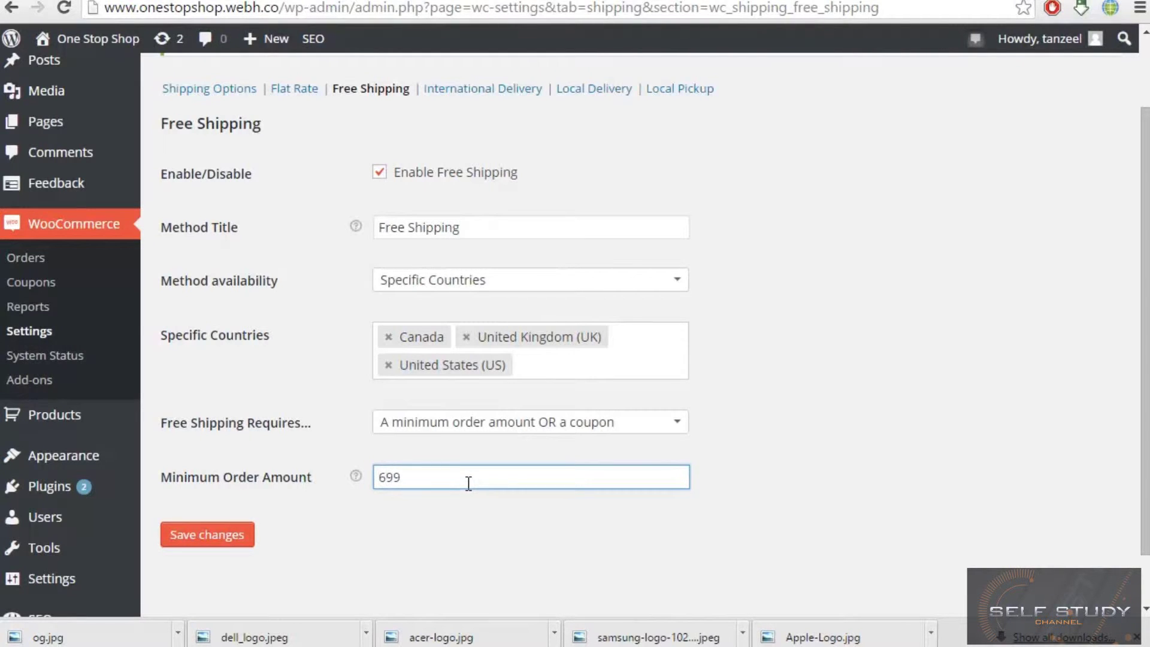
{"action": "left_click", "coordinate": [245, 534]}
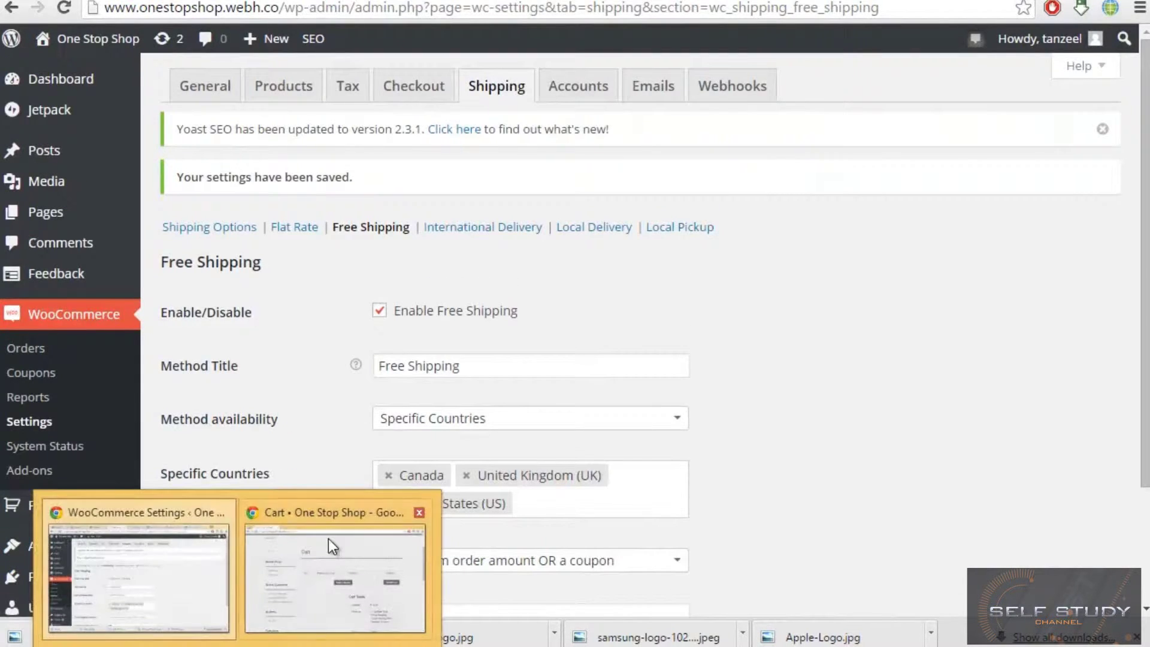
Reload the storefront cart and confirm the $599 order shows only Flat Rate $9.00 and Local Pickup
{"action": "left_click", "coordinate": [328, 538]}
{"action": "left_click", "coordinate": [418, 6]}
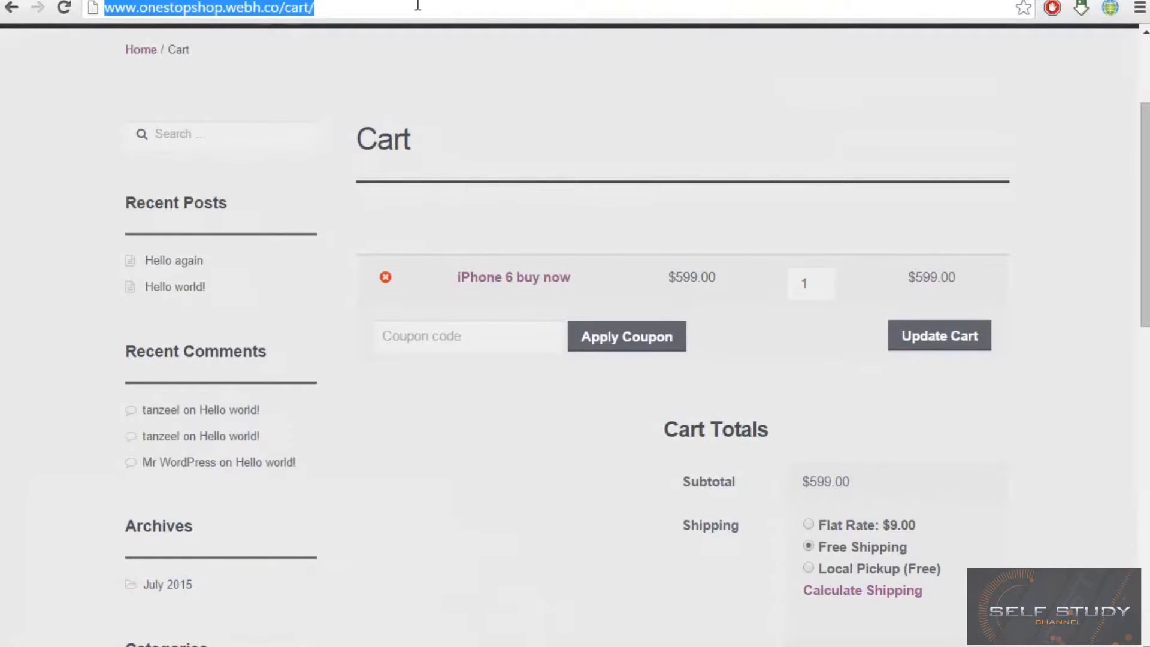
{"action": "key", "text": "Return"}
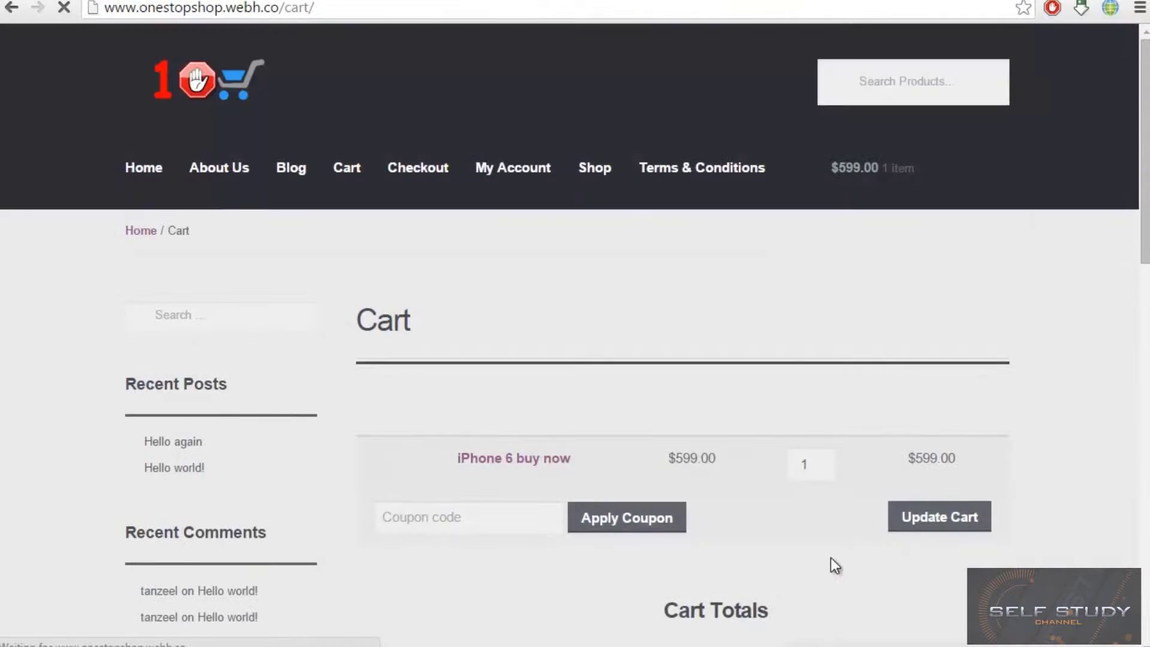
{"action": "scroll", "coordinate": [880, 493], "scroll_direction": "down", "scroll_amount": 3}
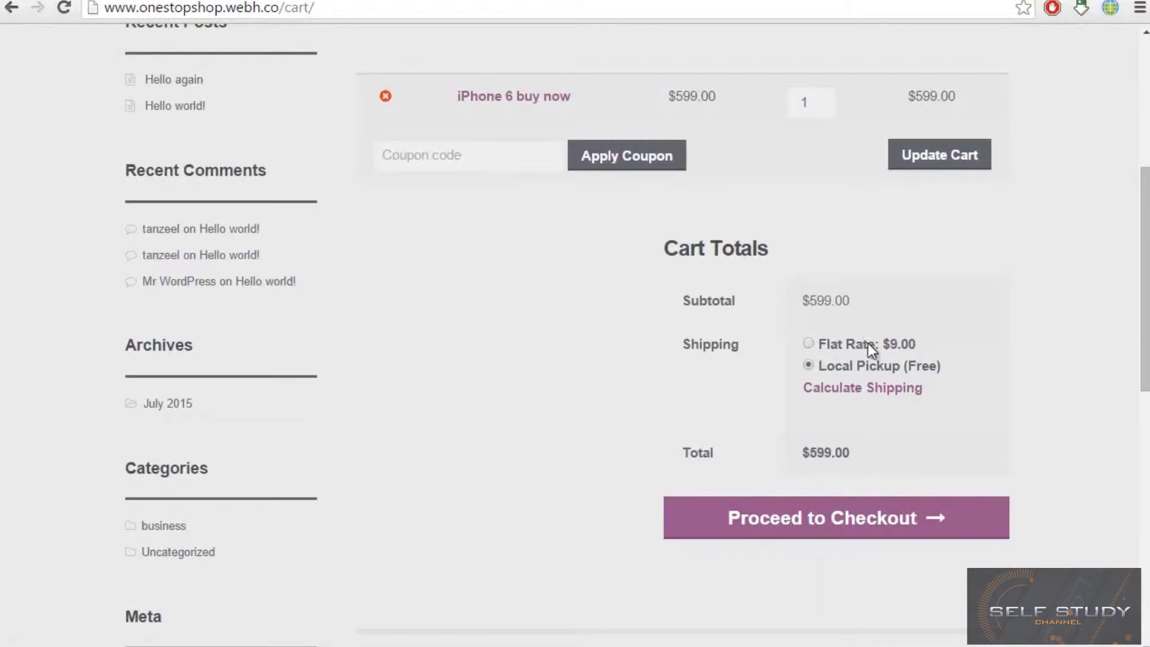
{"action": "triple_click", "coordinate": [853, 362]}
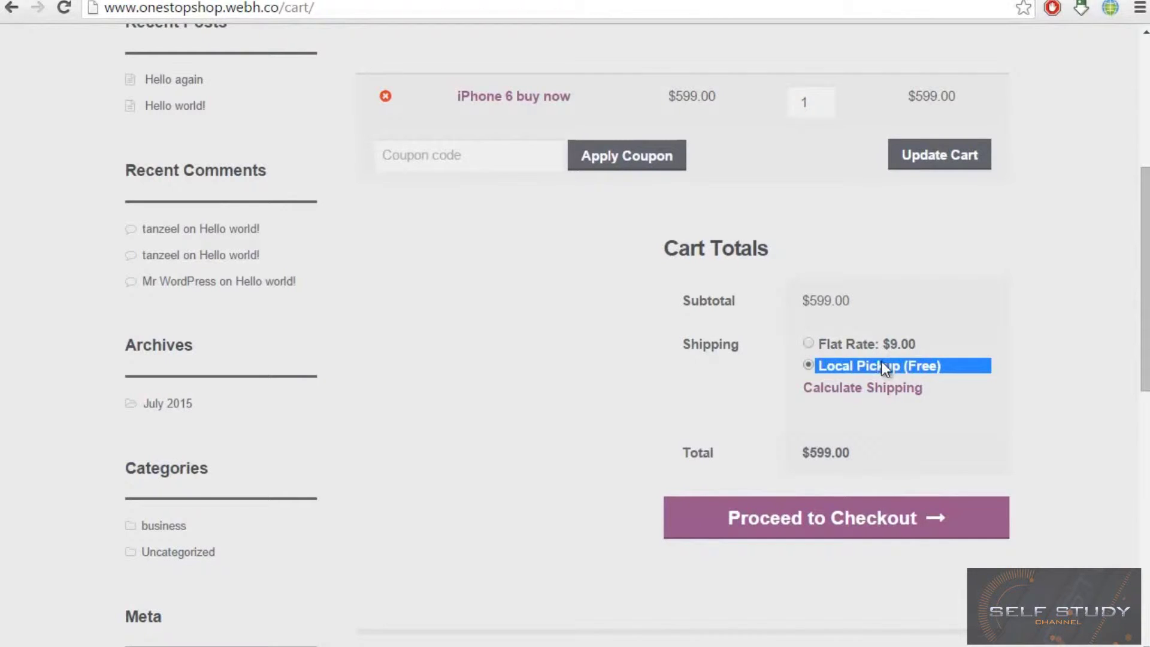
{"action": "left_click", "coordinate": [856, 363]}
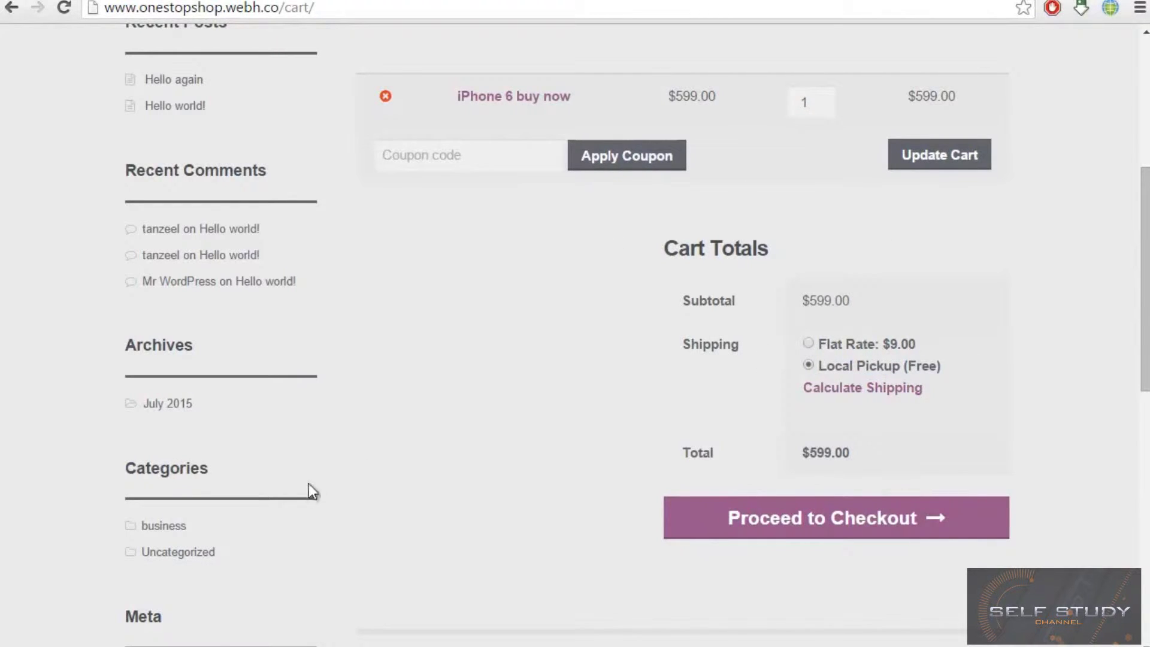
{"action": "mouse_move", "coordinate": [238, 646]}
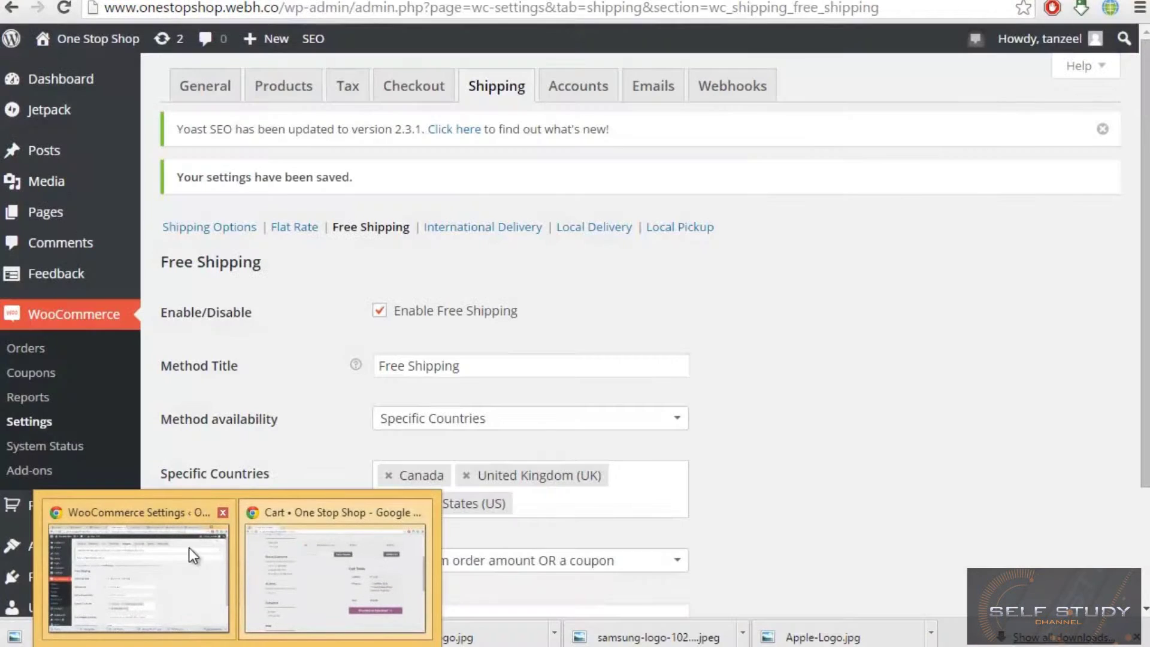
Replace United Kingdom (UK) with United States (US) in Local Pickup's Specific Countries and save
{"action": "left_click", "coordinate": [189, 548]}
{"action": "left_click", "coordinate": [701, 232]}
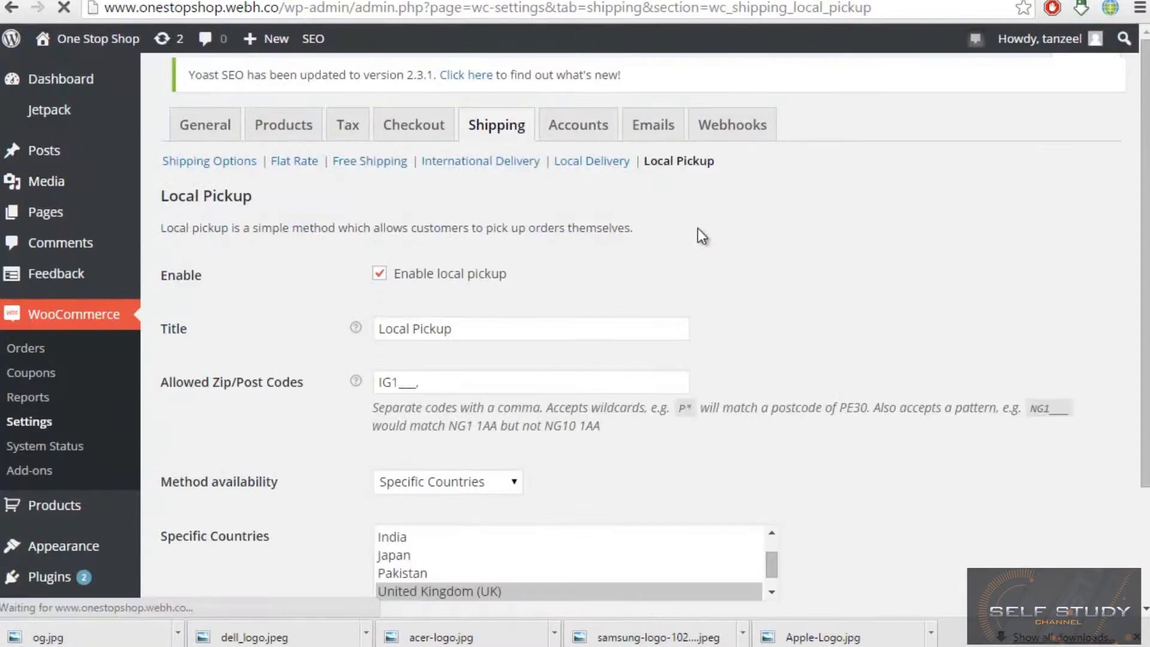
{"action": "scroll", "coordinate": [399, 385], "scroll_direction": "down", "scroll_amount": 3}
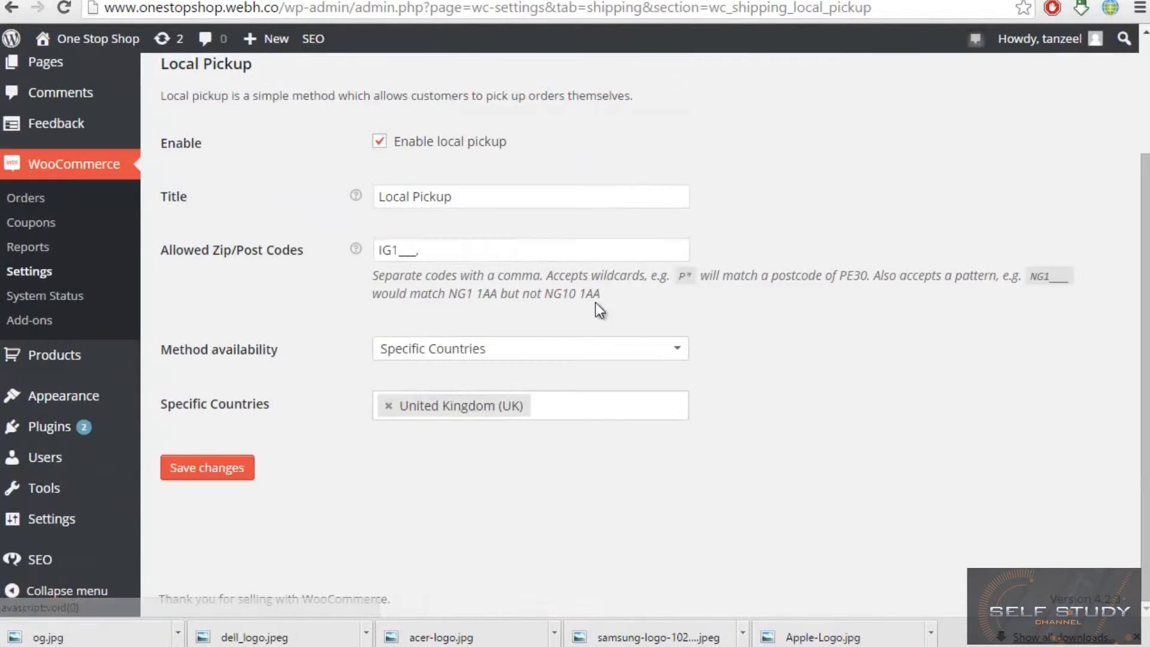
{"action": "left_click", "coordinate": [389, 406]}
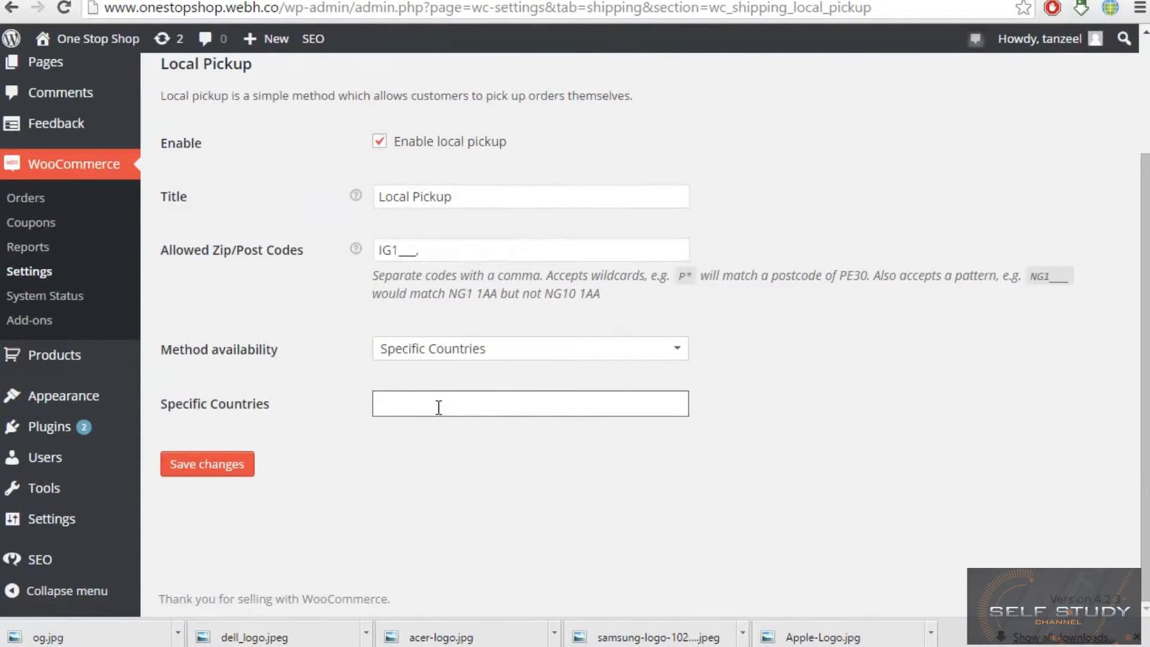
{"action": "type", "text": "u"}
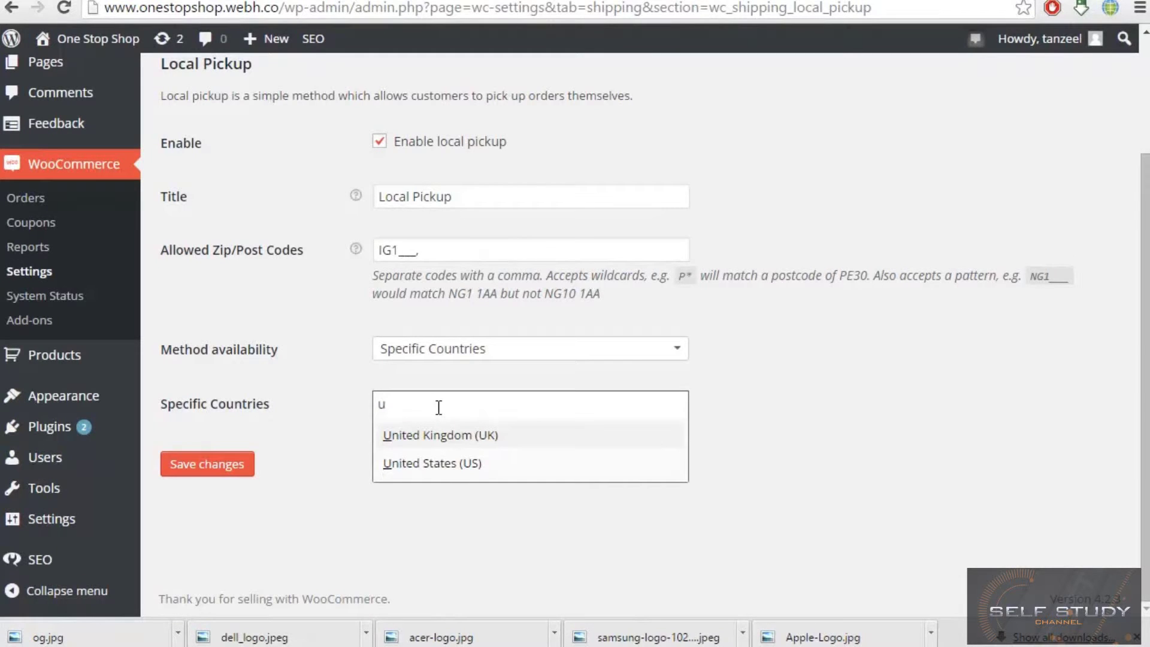
{"action": "left_click", "coordinate": [478, 463]}
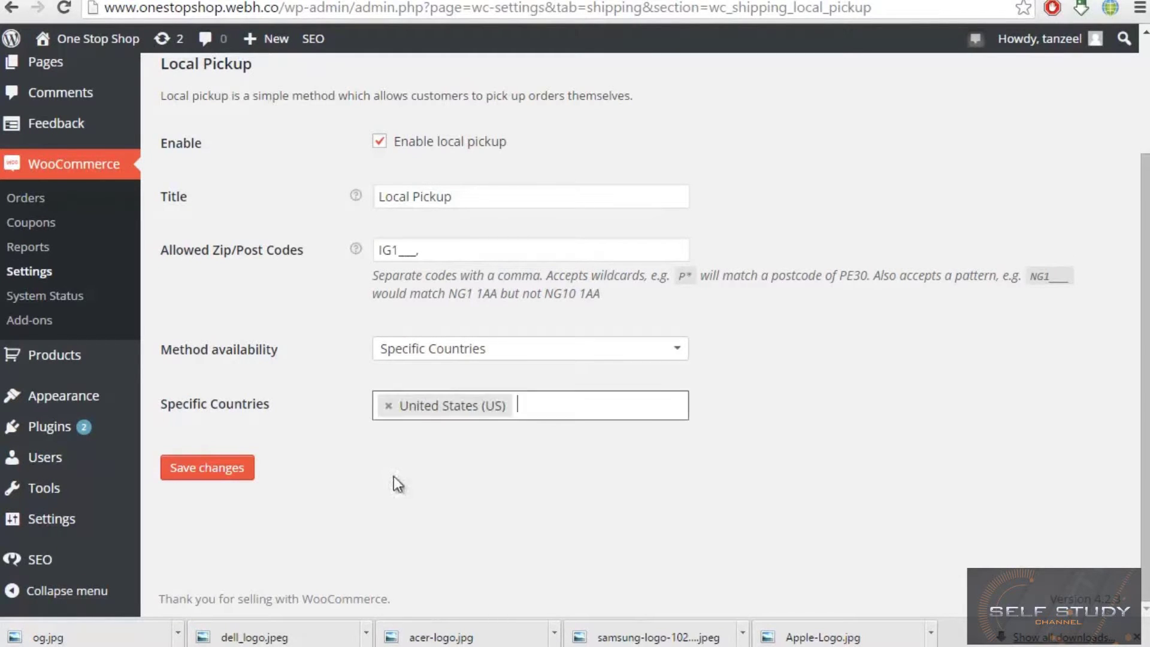
{"action": "left_click", "coordinate": [239, 482]}
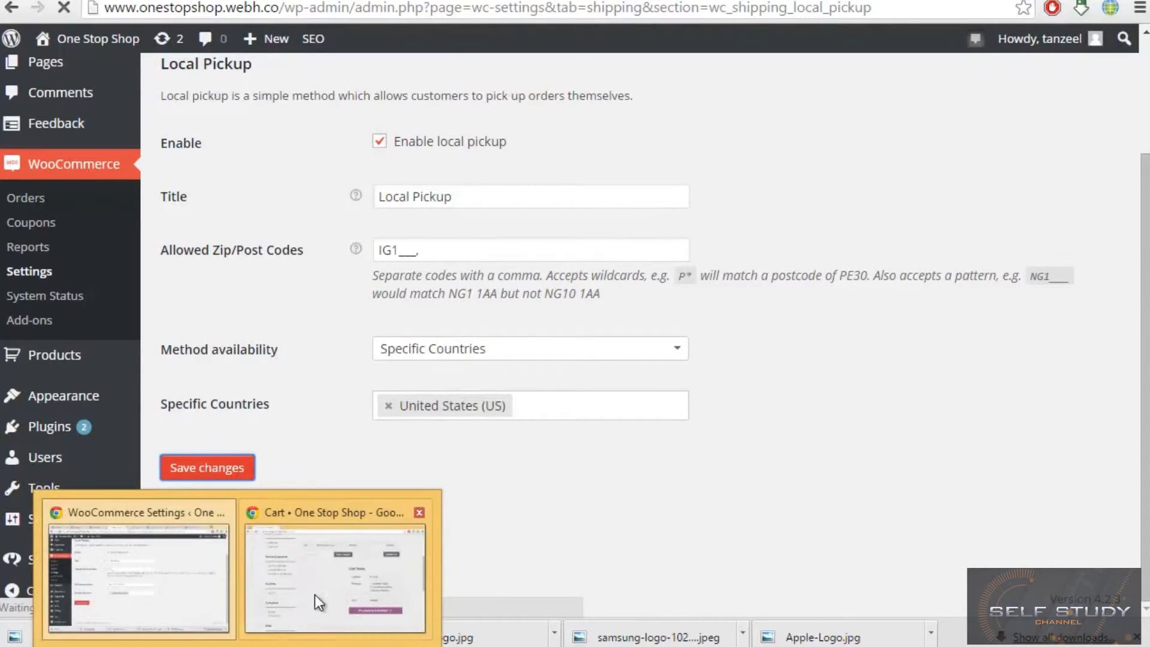
{"action": "left_click", "coordinate": [315, 594]}
Reload the cart and confirm it now shows only Flat Rate $9.00, totalling $608.00
{"action": "left_click", "coordinate": [379, 10]}
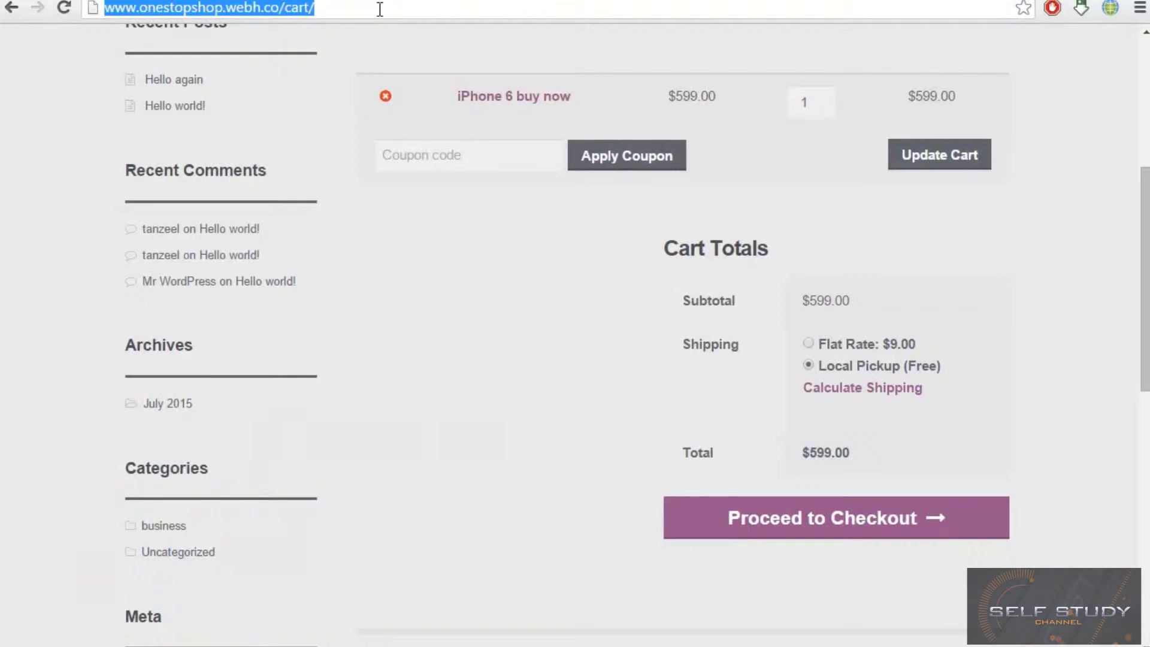
{"action": "key", "text": "Return"}
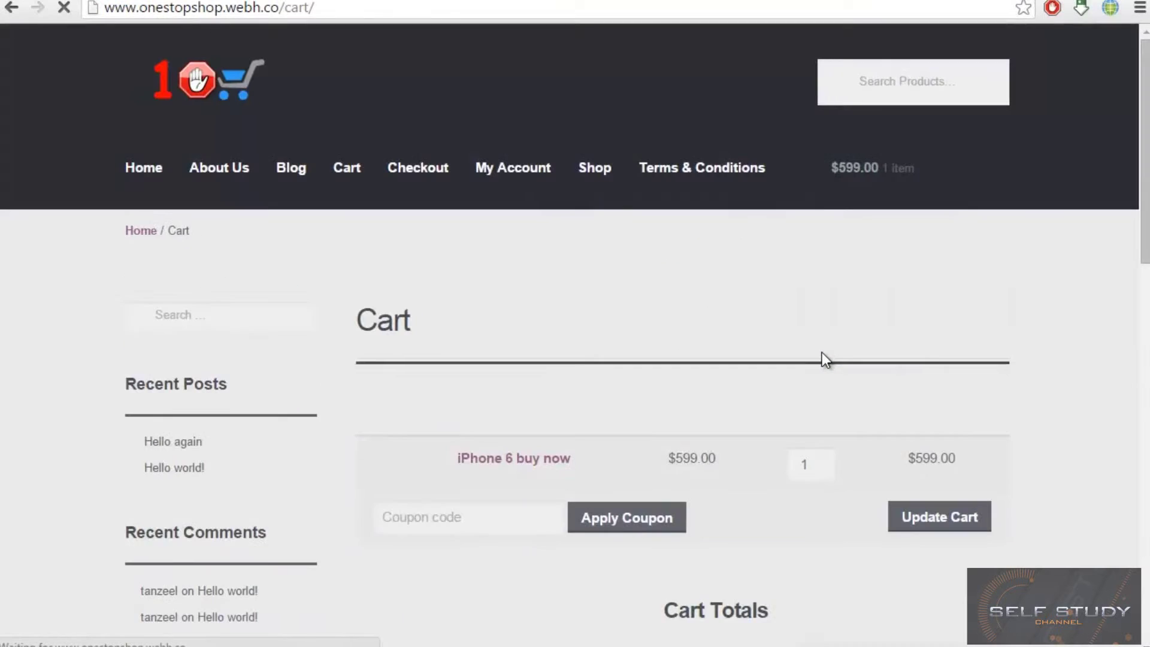
{"action": "scroll", "coordinate": [822, 351], "scroll_direction": "down", "scroll_amount": 5}
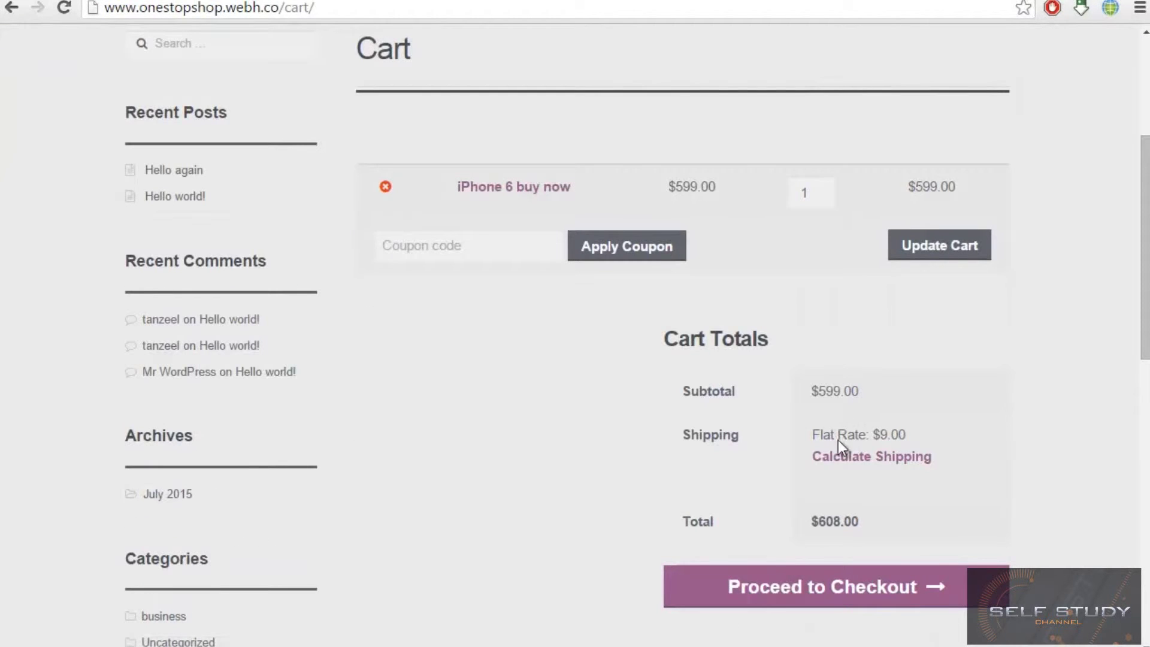
{"action": "left_click_drag", "start_coordinate": [814, 430], "coordinate": [941, 429]}
{"action": "left_click", "coordinate": [941, 429]}
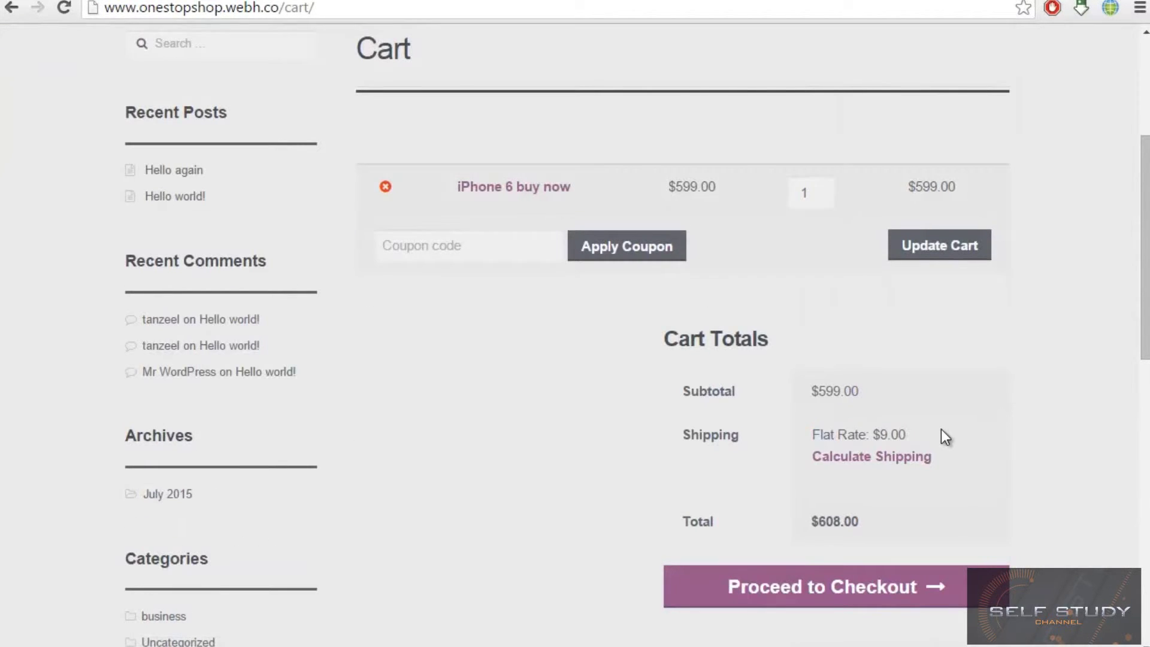
{"action": "scroll", "coordinate": [943, 429], "scroll_direction": "up", "scroll_amount": 5}
{"action": "scroll", "coordinate": [951, 429], "scroll_direction": "down", "scroll_amount": 5}
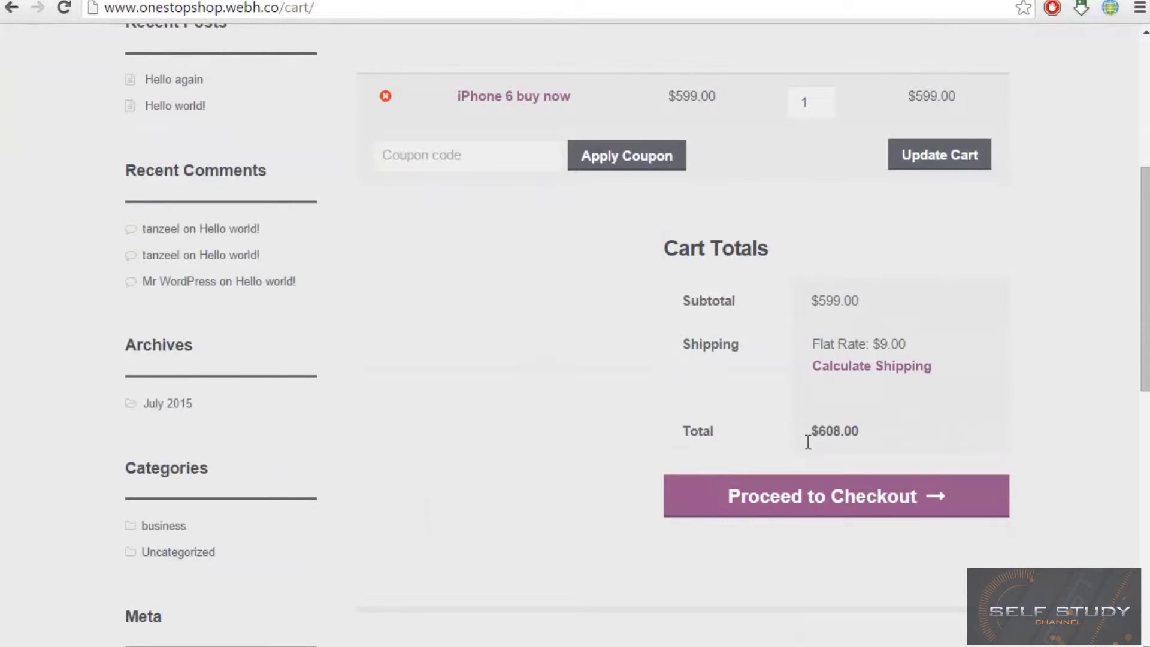
{"action": "left_click_drag", "start_coordinate": [811, 431], "coordinate": [901, 429]}
{"action": "left_click", "coordinate": [893, 434]}
Raise the iPhone quantity to 2 and update the cart, bringing the line total to $1,198.00 with Free Shipping
{"action": "left_click", "coordinate": [823, 99]}
{"action": "left_click", "coordinate": [940, 157]}
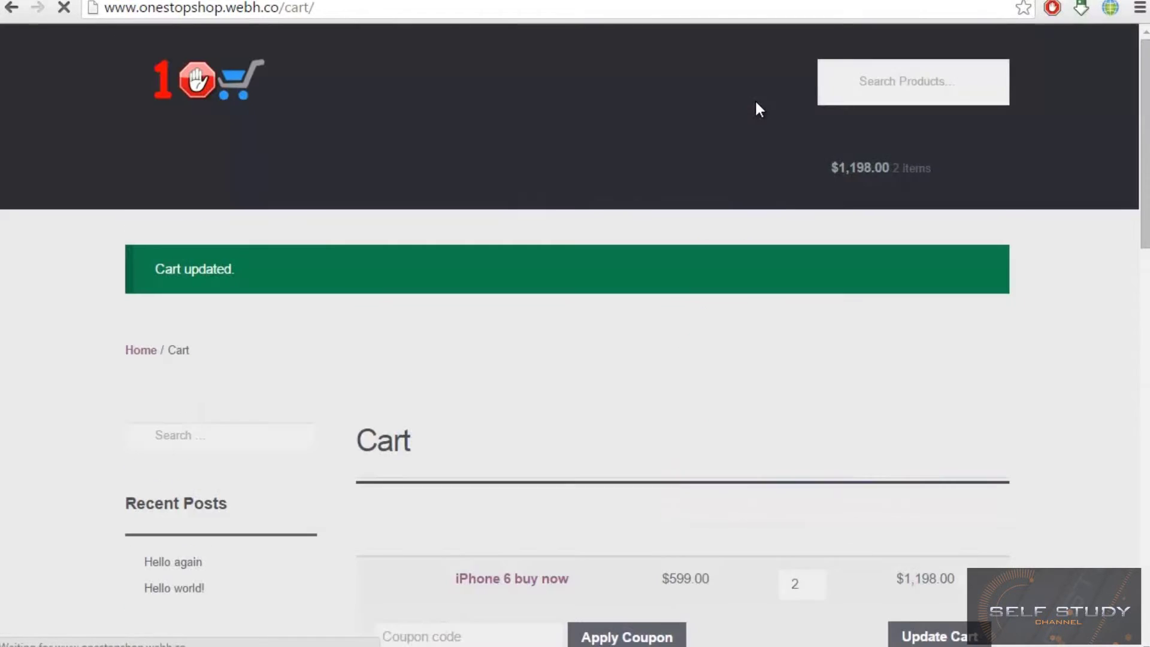
{"action": "scroll", "coordinate": [839, 336], "scroll_direction": "down", "scroll_amount": 3}
{"action": "left_click_drag", "start_coordinate": [898, 398], "coordinate": [962, 398]}
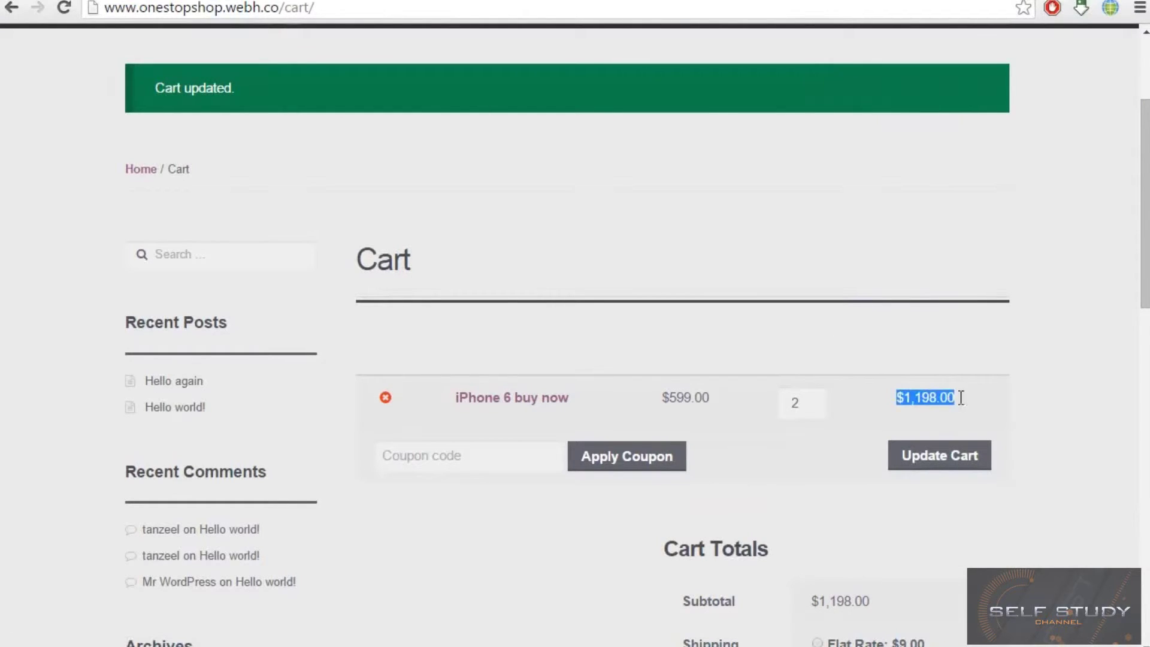
{"action": "left_click", "coordinate": [926, 397]}
{"action": "scroll", "coordinate": [926, 400], "scroll_direction": "down", "scroll_amount": 4}
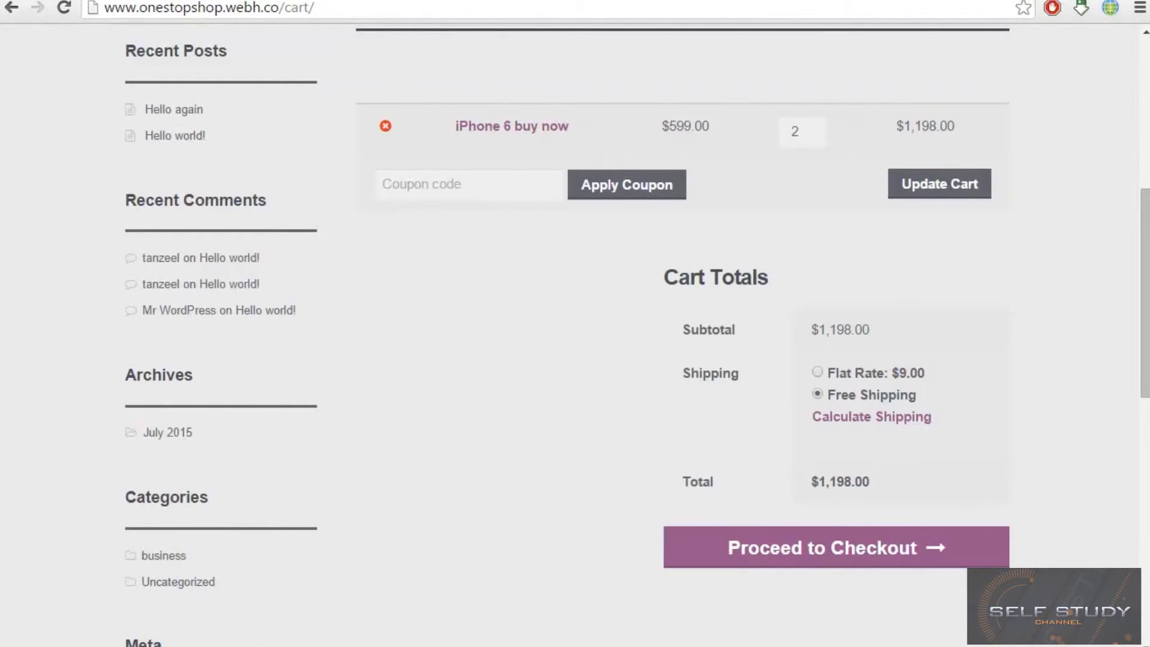
{"action": "left_click", "coordinate": [193, 558]}
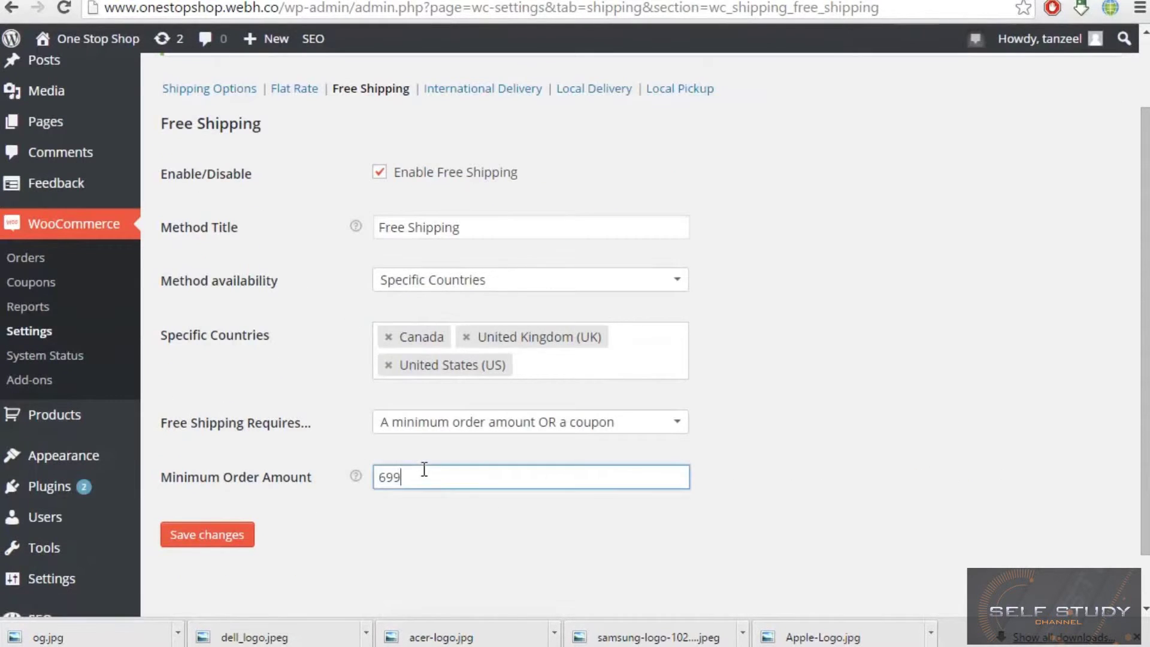
{"action": "double_click", "coordinate": [425, 470]}
{"action": "type", "text": "009"}
{"action": "key", "text": "BackSpace"}
{"action": "key", "text": "BackSpace"}
{"action": "key", "text": "BackSpace"}
{"action": "type", "text": "99999999999"}
{"action": "left_click", "coordinate": [186, 547]}
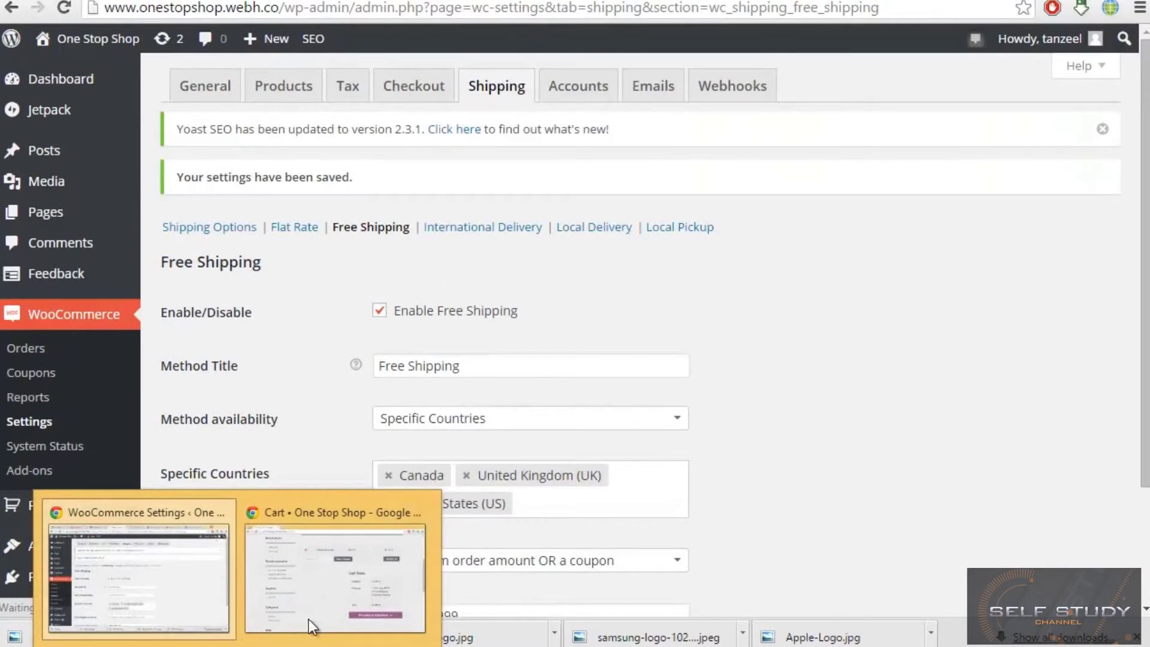
{"action": "left_click", "coordinate": [308, 620]}
Reload the cart, confirm $1,198.00 gets only Flat Rate $9.00, then update iPhone quantity to 3
{"action": "left_click", "coordinate": [483, 7]}
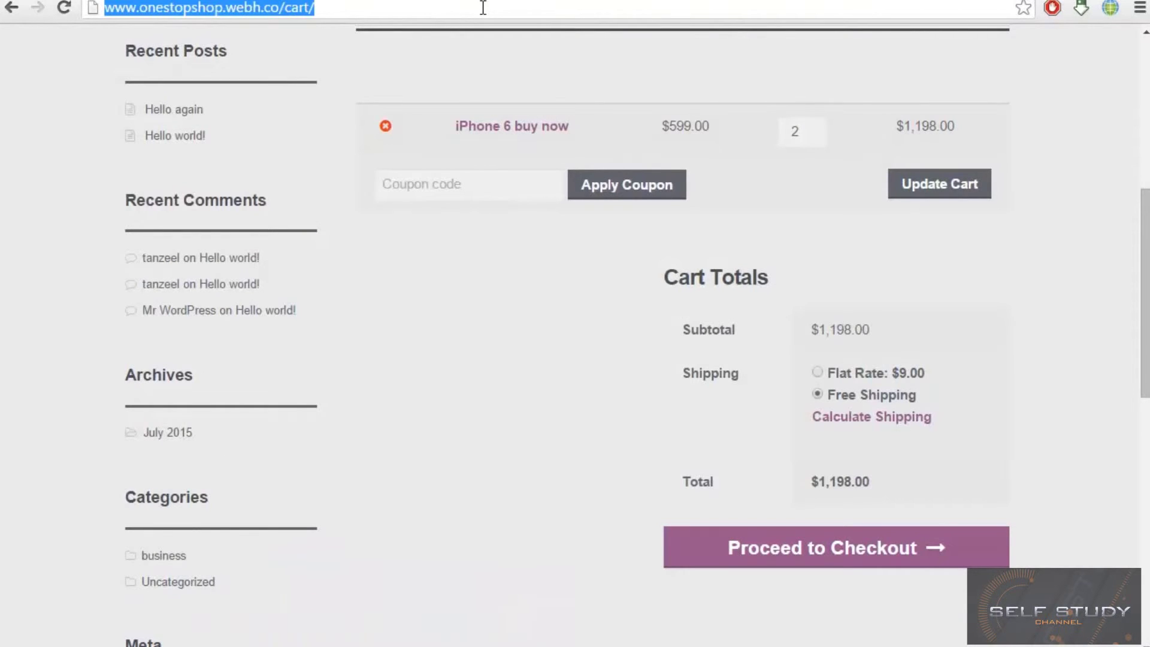
{"action": "key", "text": "Return"}
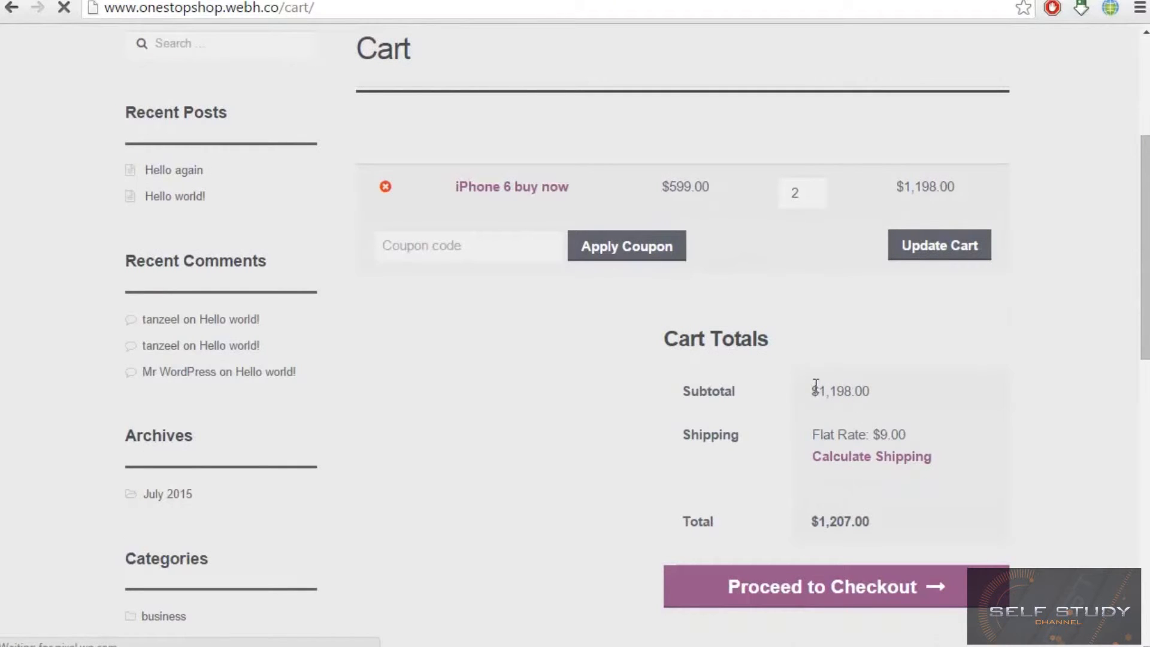
{"action": "double_click", "coordinate": [861, 395]}
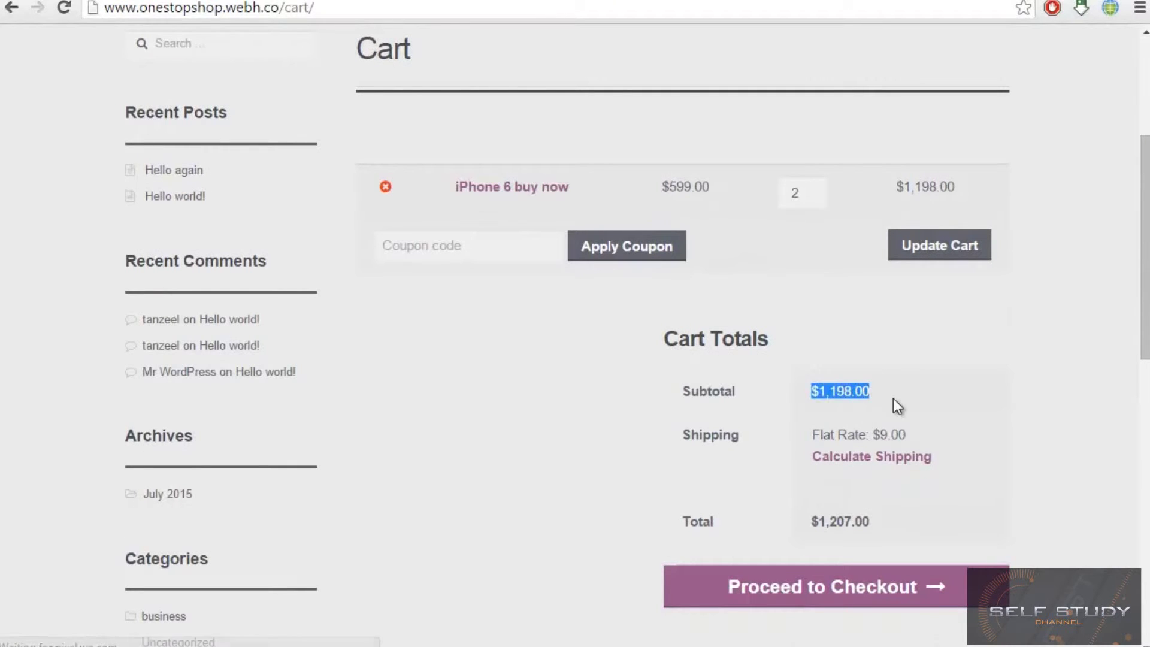
{"action": "left_click", "coordinate": [899, 390]}
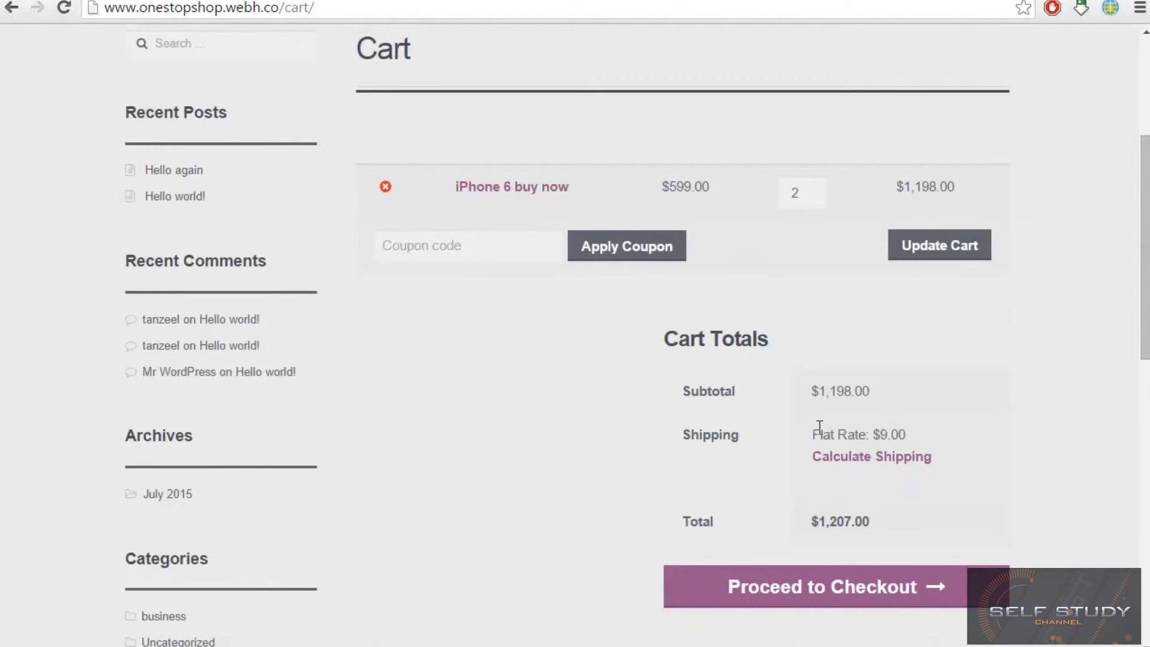
{"action": "left_click_drag", "start_coordinate": [815, 433], "coordinate": [924, 434]}
{"action": "left_click", "coordinate": [909, 434]}
{"action": "left_click", "coordinate": [930, 438]}
{"action": "left_click", "coordinate": [813, 190]}
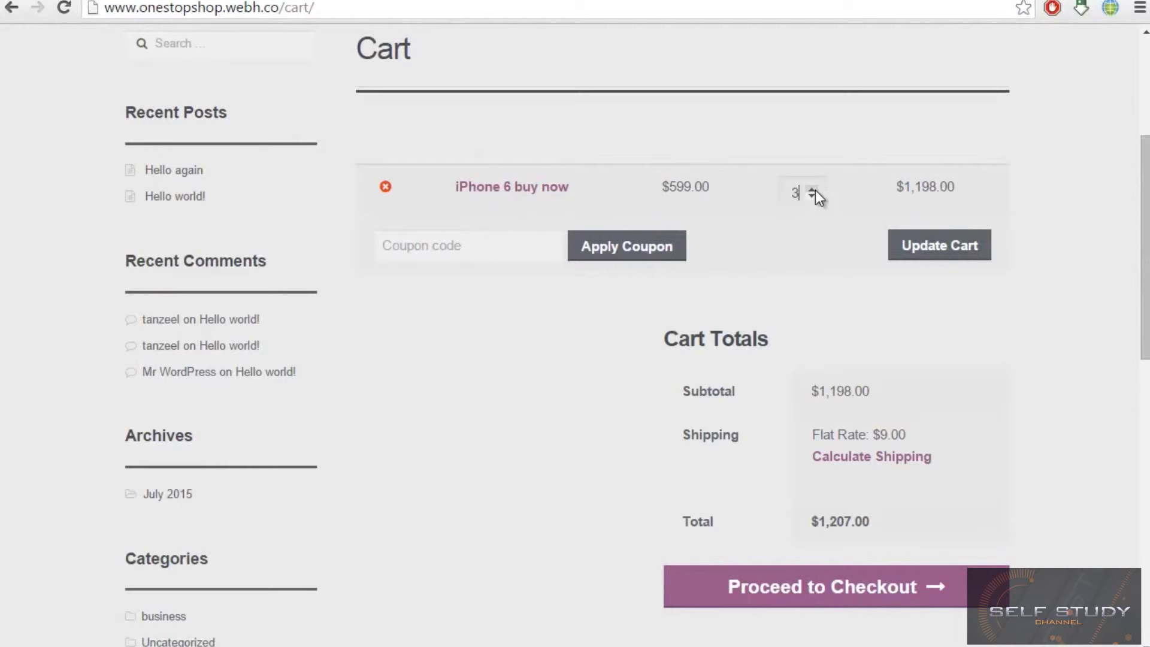
{"action": "left_click", "coordinate": [963, 246]}
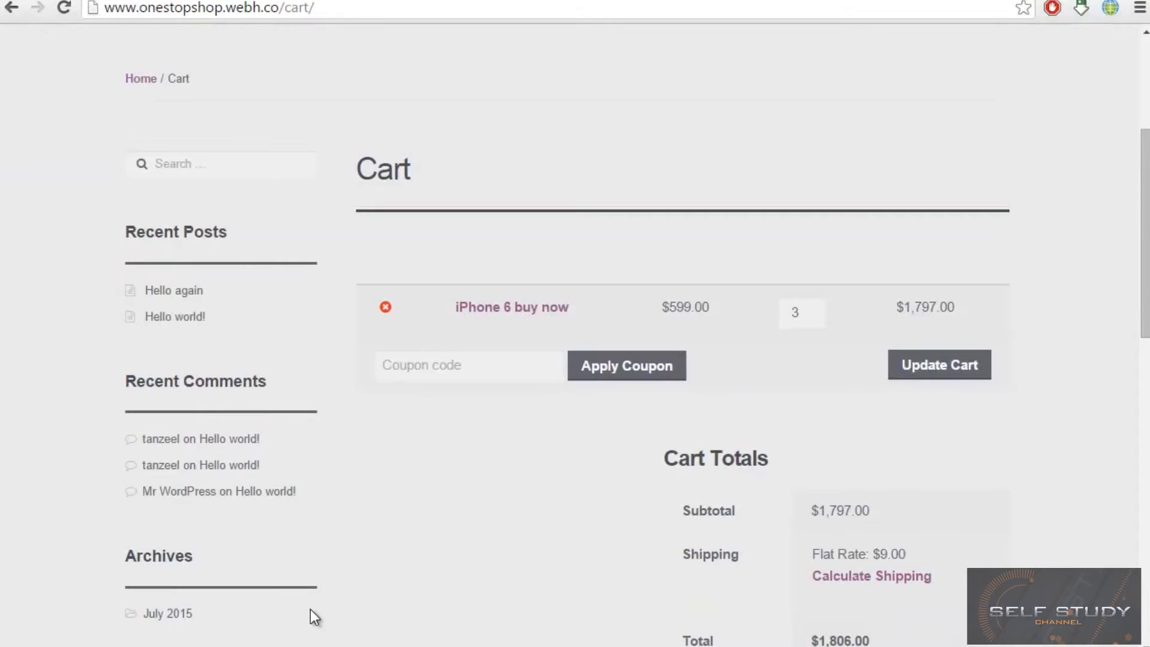
Set the Flat Rate's Costs Added option to Per Item and save the shipping method
{"action": "mouse_move", "coordinate": [237, 644]}
{"action": "left_click", "coordinate": [202, 599]}
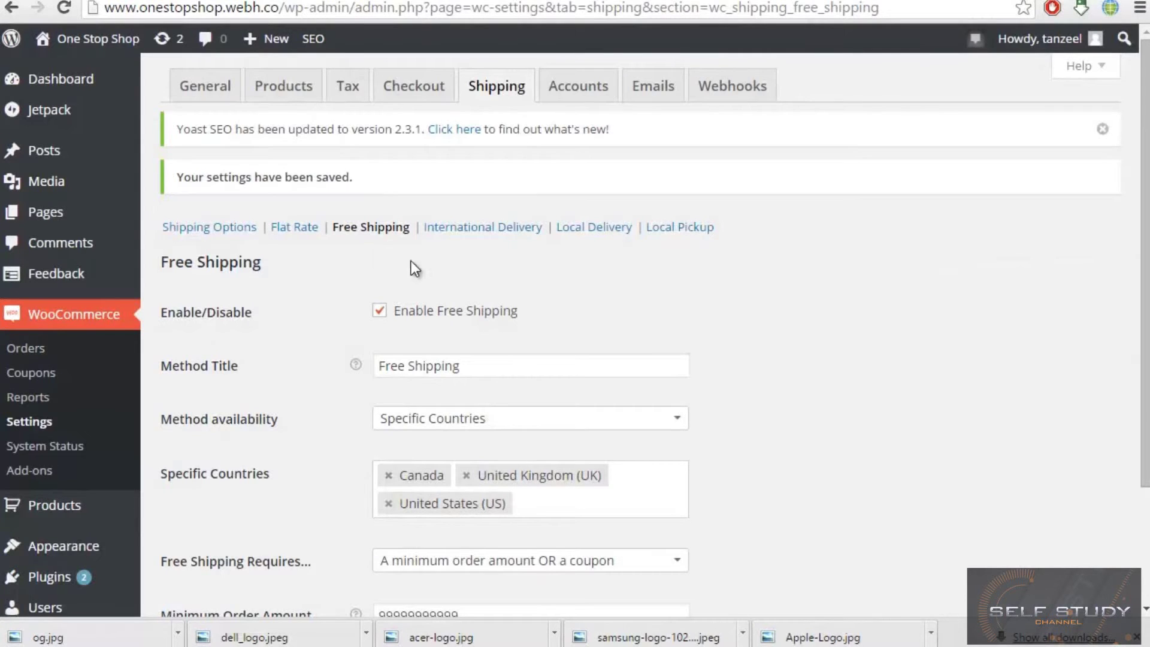
{"action": "left_click", "coordinate": [304, 235]}
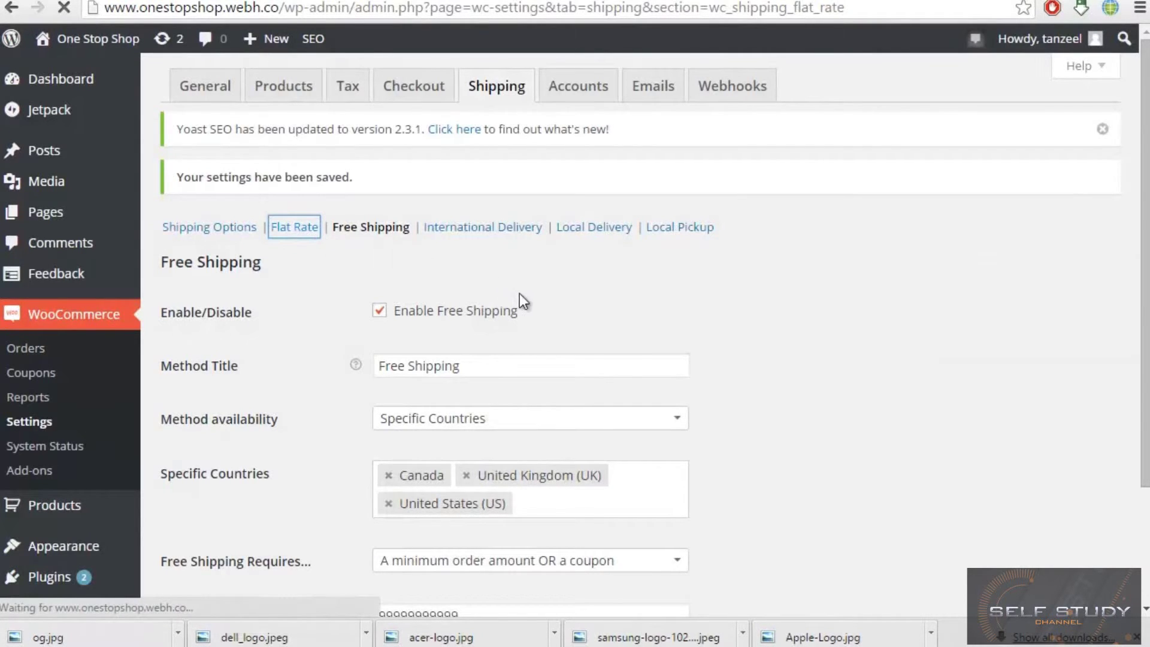
{"action": "scroll", "coordinate": [598, 330], "scroll_direction": "down", "scroll_amount": 5}
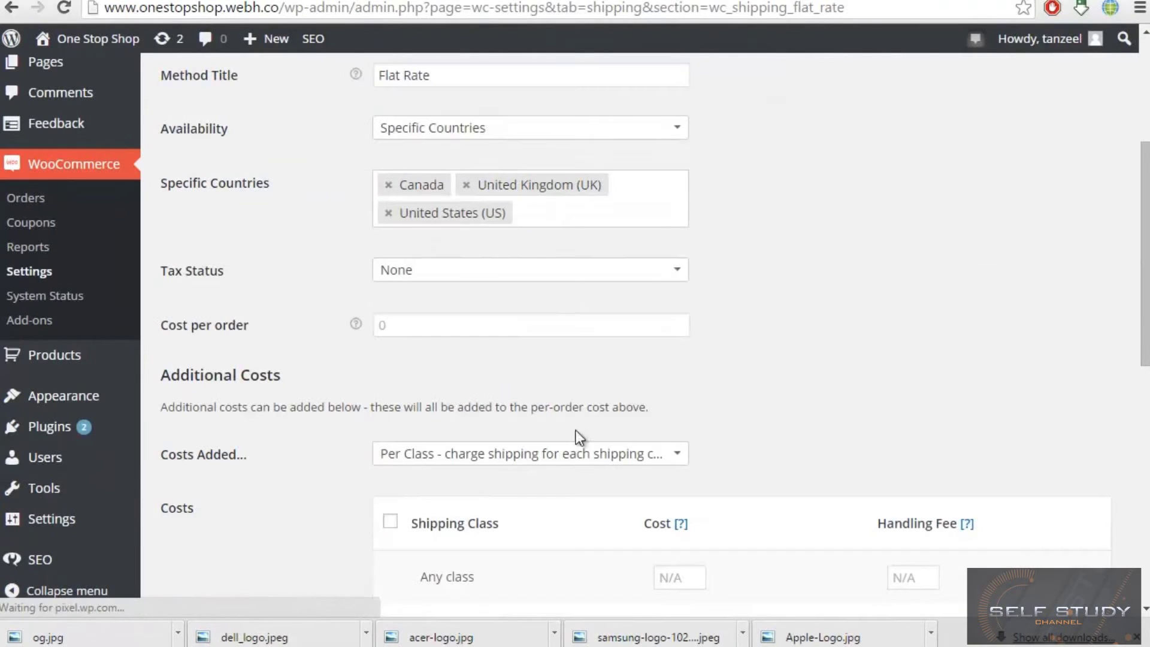
{"action": "left_click", "coordinate": [454, 453]}
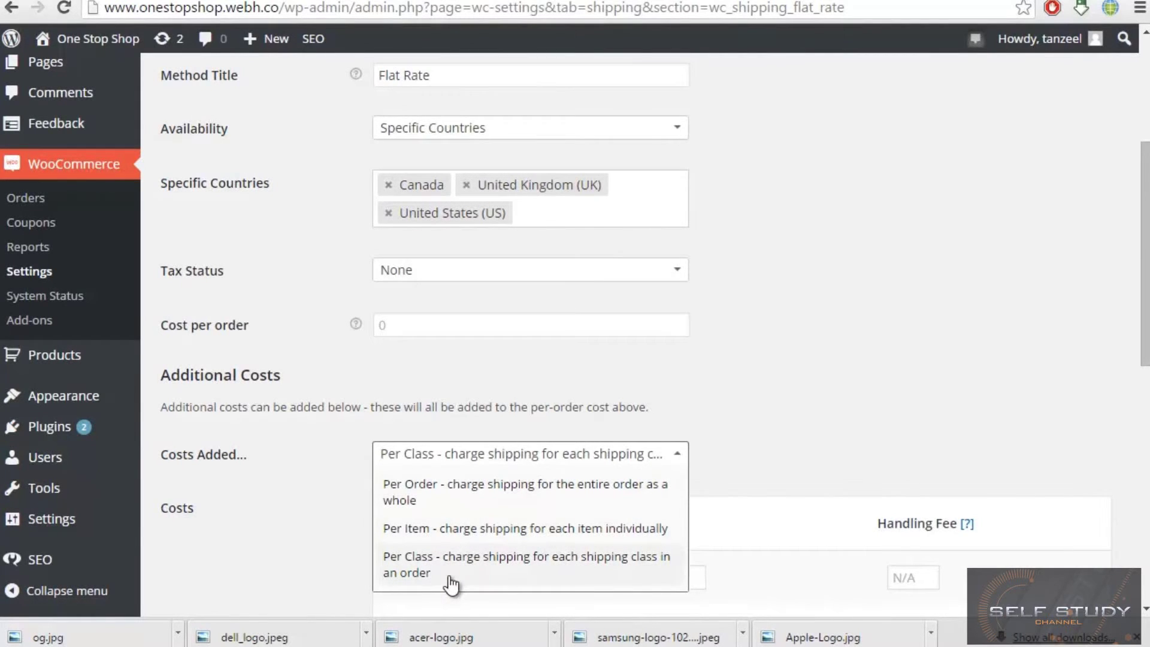
{"action": "left_click", "coordinate": [410, 526]}
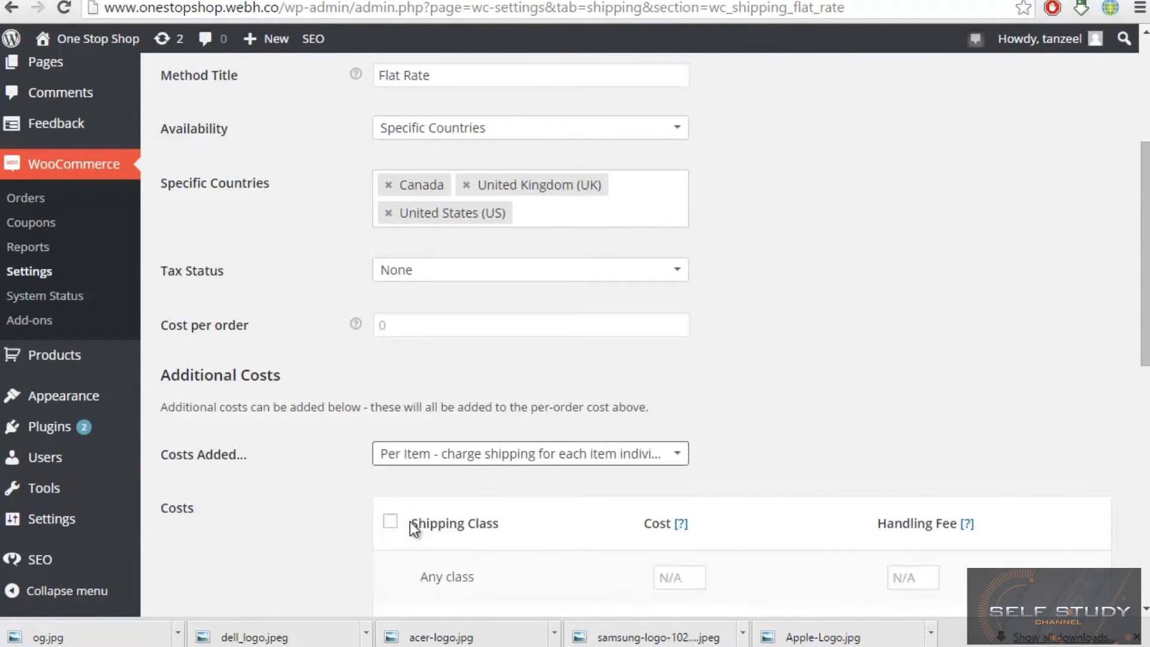
{"action": "scroll", "coordinate": [410, 521], "scroll_direction": "down", "scroll_amount": 10}
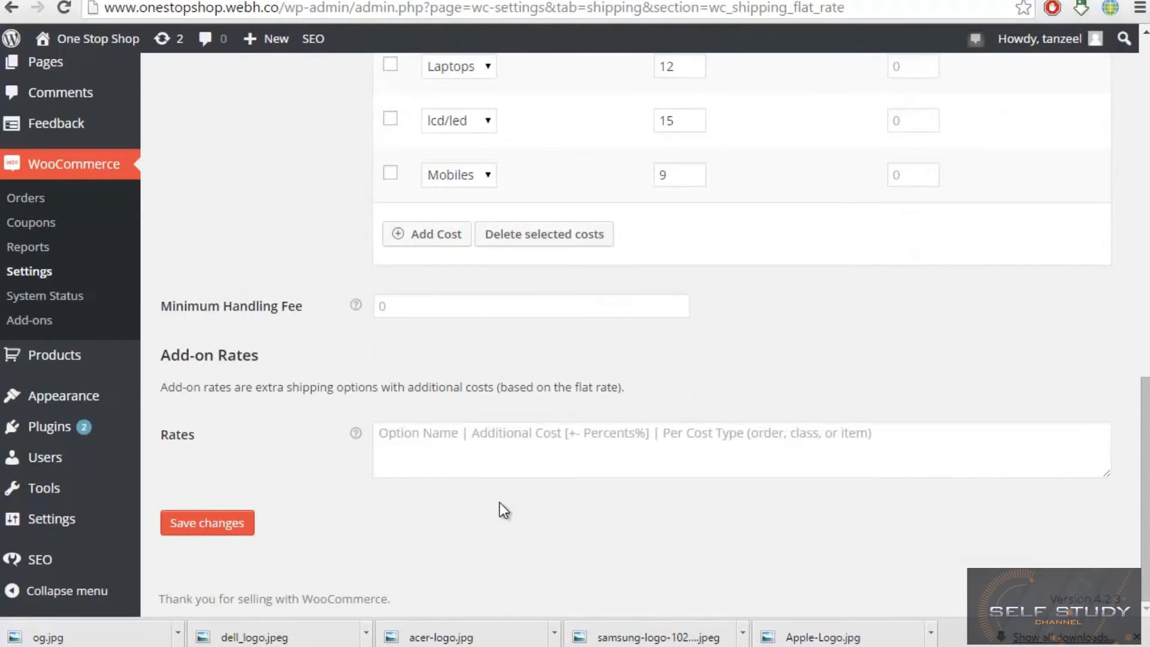
{"action": "left_click", "coordinate": [178, 524]}
{"action": "mouse_move", "coordinate": [237, 644]}
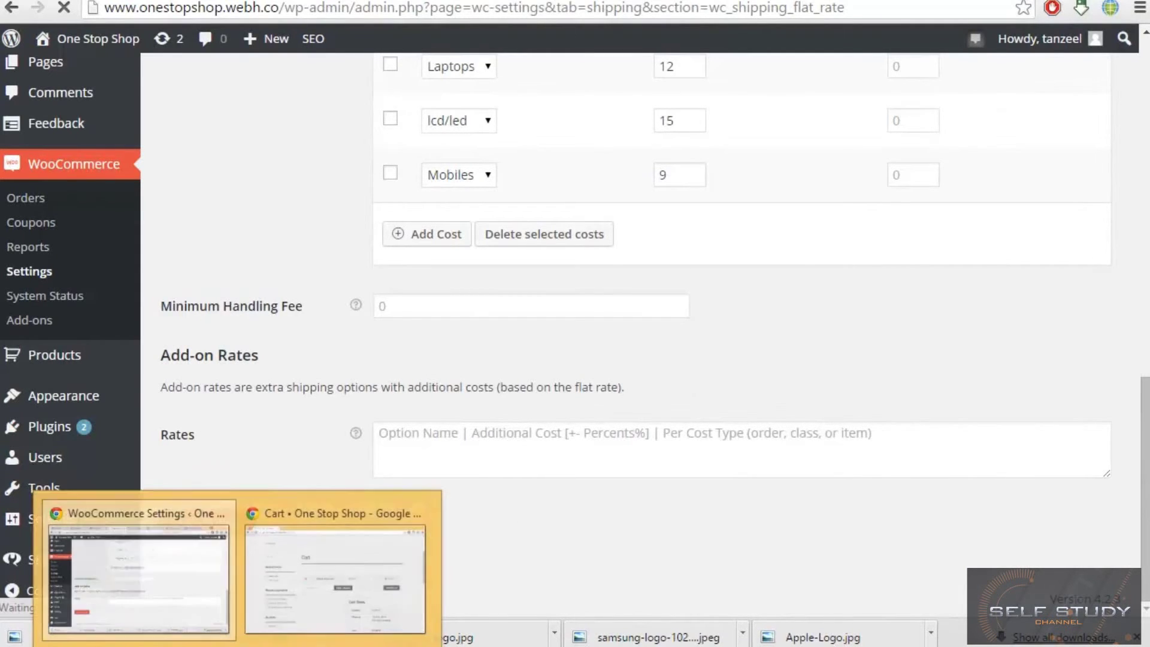
{"action": "left_click", "coordinate": [329, 560]}
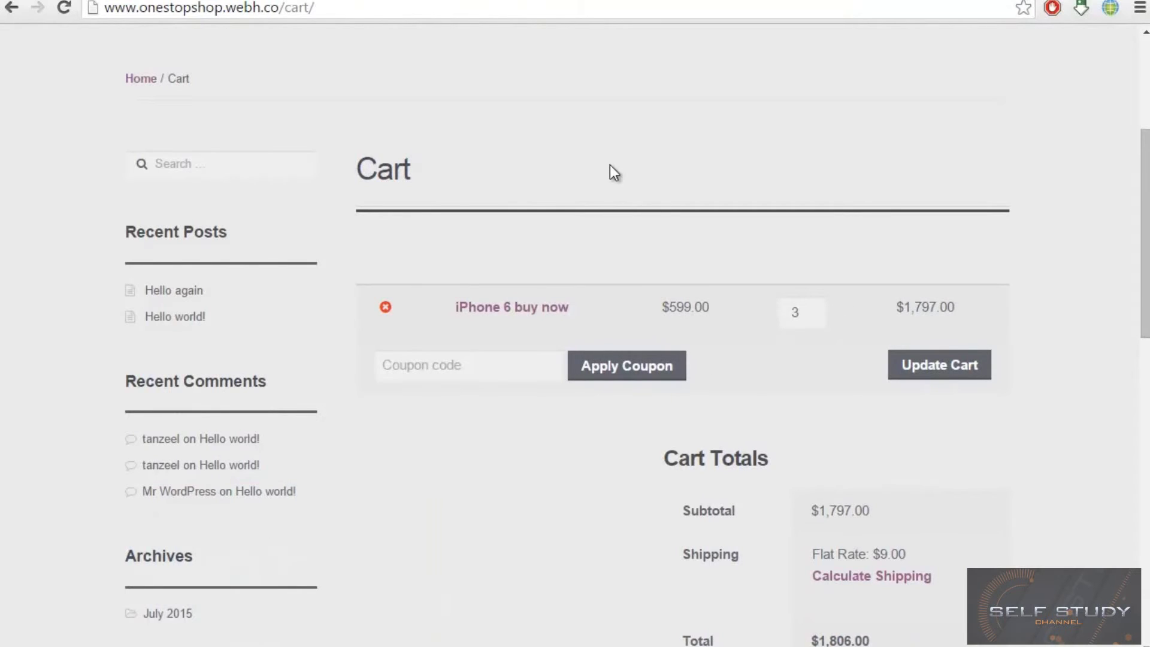
Reload the cart and point out the new Flat Rate $27.00 charge for three iPhones
{"action": "left_click", "coordinate": [371, 11]}
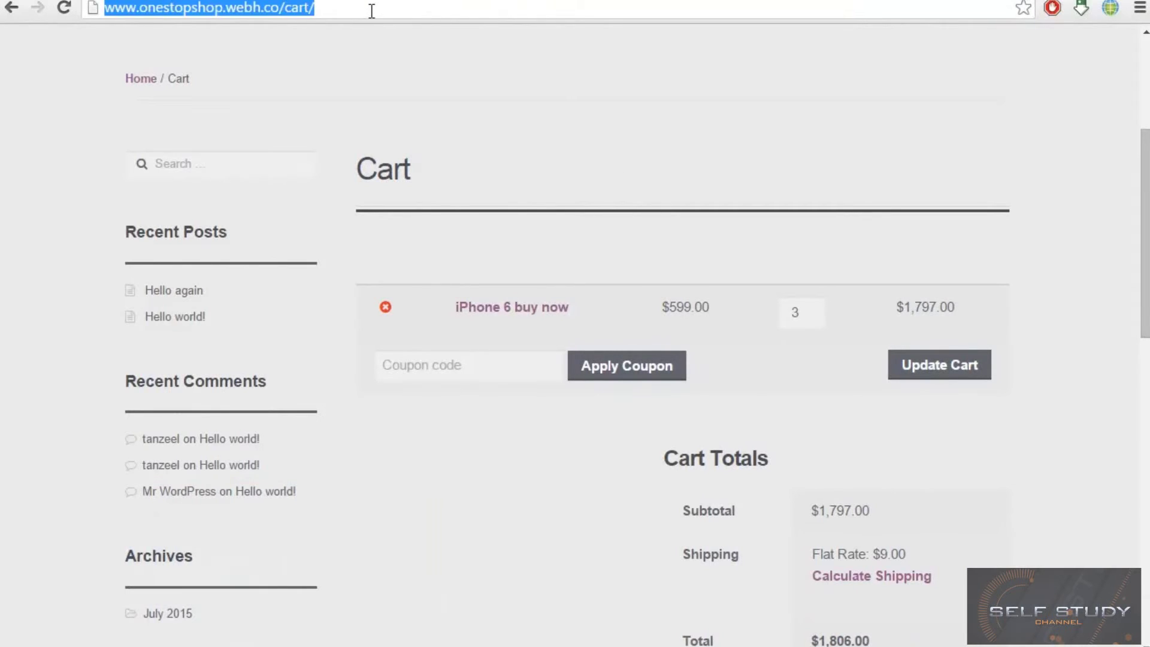
{"action": "key", "text": "Return"}
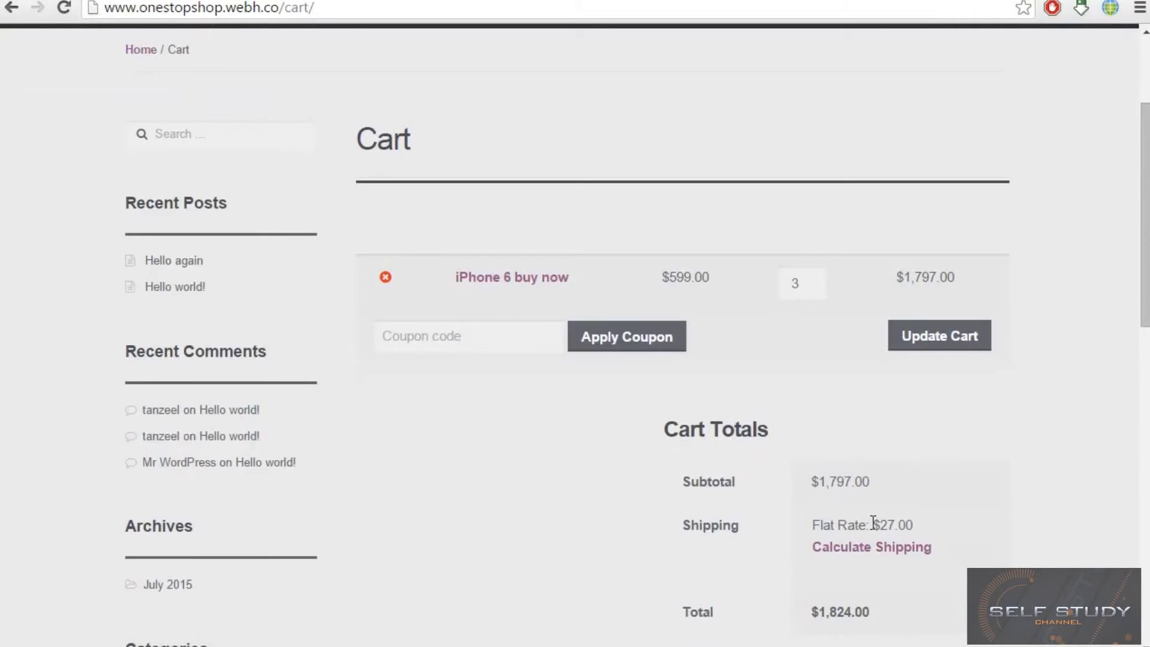
{"action": "left_click_drag", "start_coordinate": [874, 521], "coordinate": [926, 523]}
{"action": "left_click", "coordinate": [799, 358]}
Switch the Flat Rate's Costs Added option to Per Order and save the settings
{"action": "left_click", "coordinate": [170, 593]}
{"action": "scroll", "coordinate": [515, 458], "scroll_direction": "down", "scroll_amount": 5}
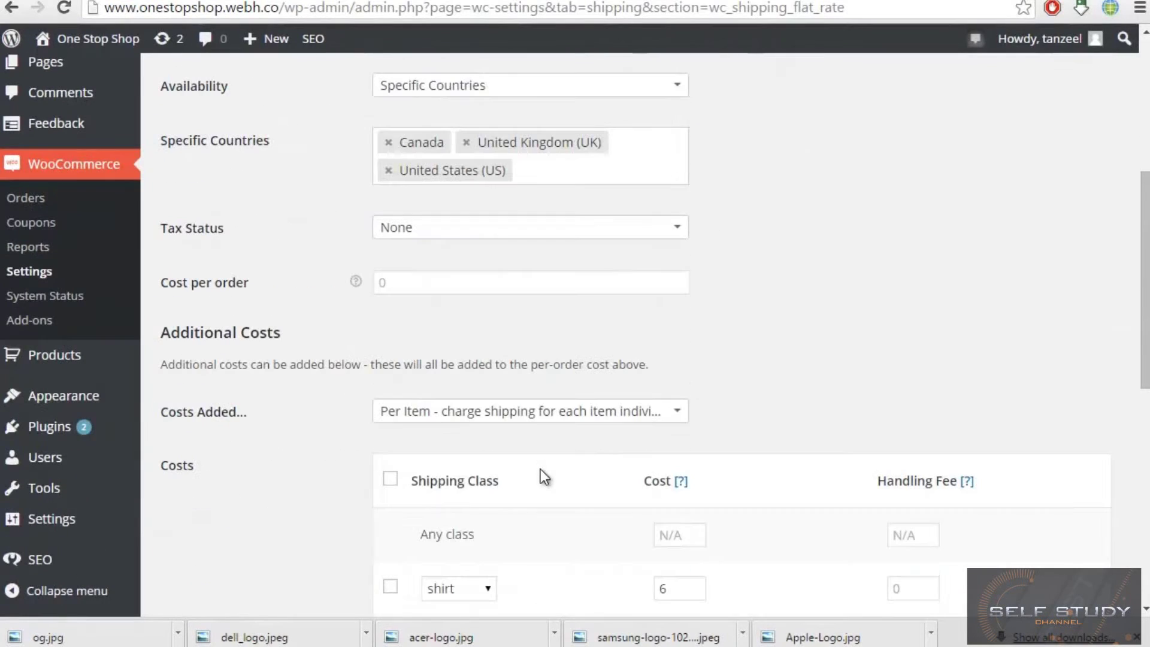
{"action": "left_click", "coordinate": [514, 414]}
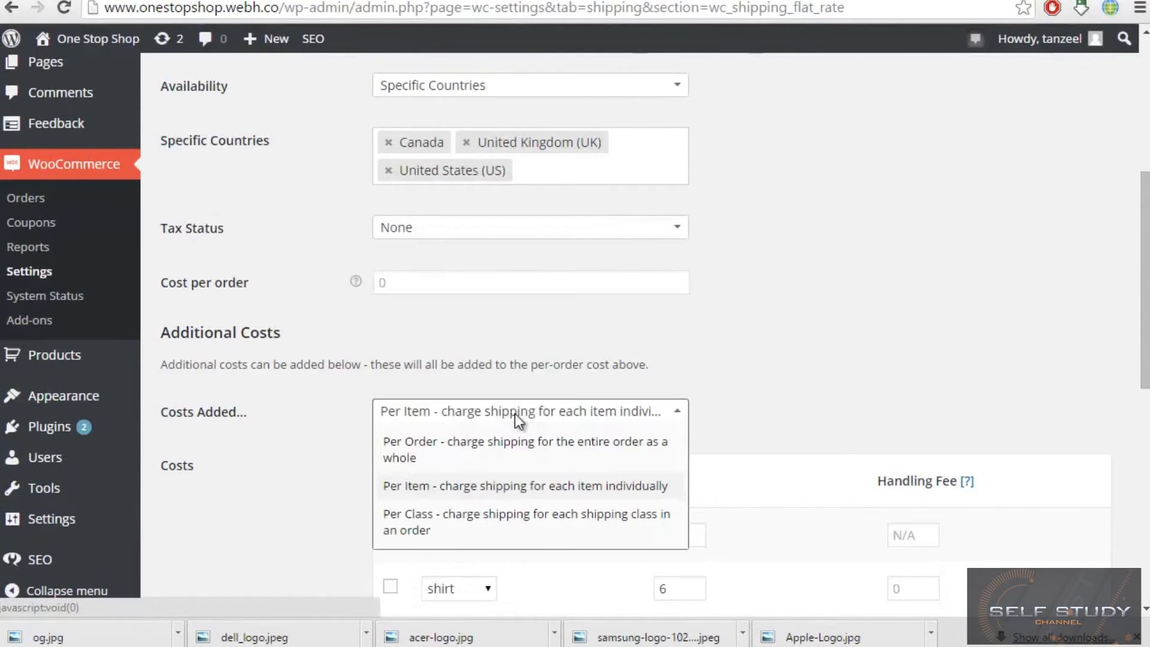
{"action": "left_click", "coordinate": [515, 458]}
{"action": "scroll", "coordinate": [516, 458], "scroll_direction": "down", "scroll_amount": 7}
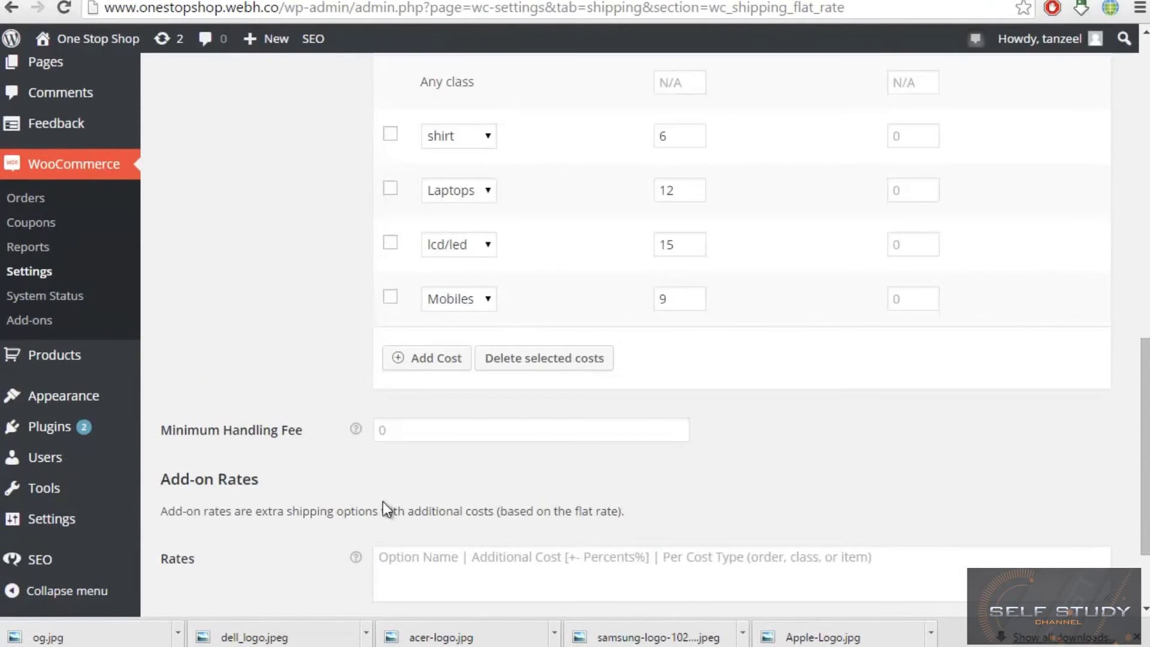
{"action": "scroll", "coordinate": [383, 506], "scroll_direction": "down", "scroll_amount": 2}
{"action": "left_click", "coordinate": [223, 533]}
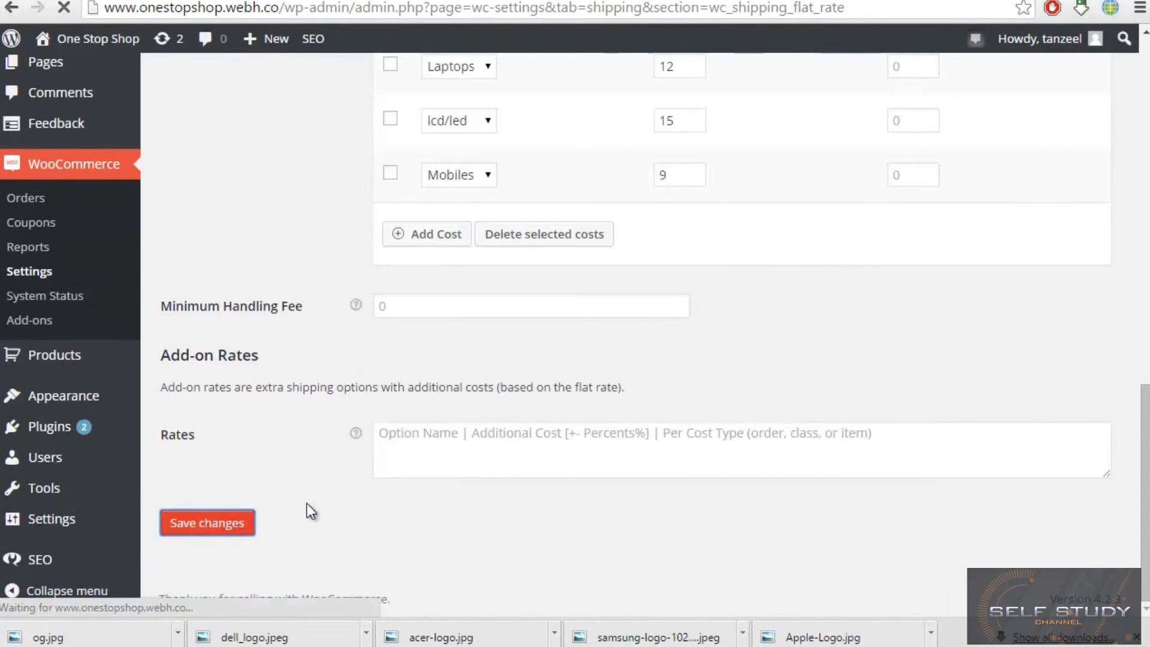
{"action": "scroll", "coordinate": [317, 506], "scroll_direction": "up", "scroll_amount": 9}
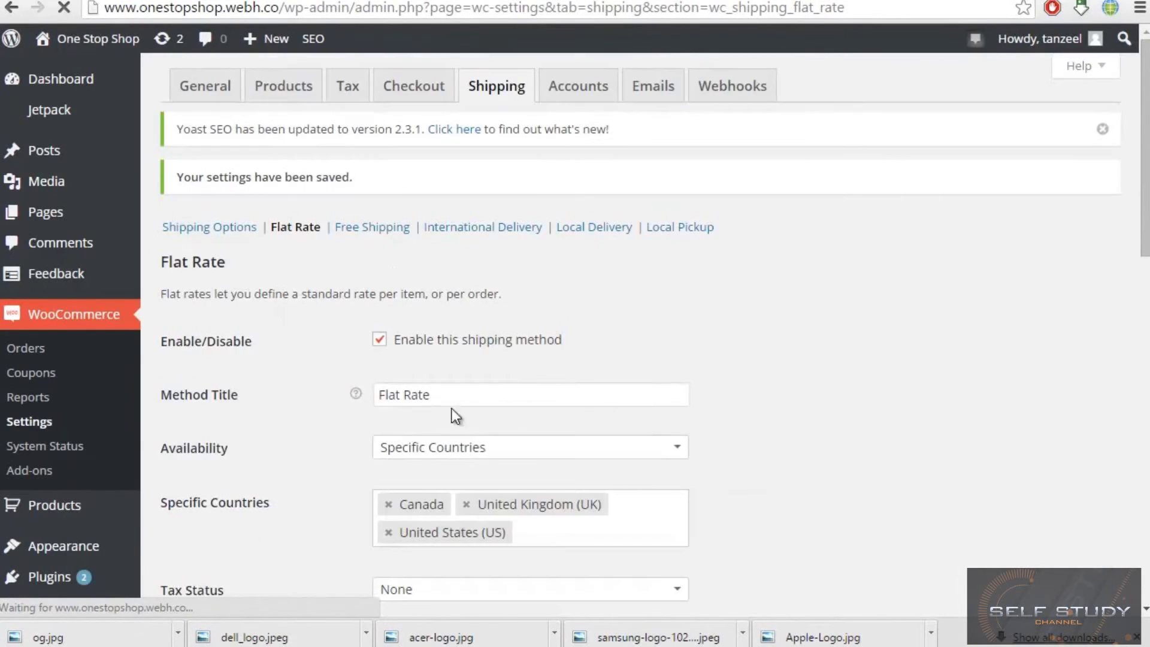
{"action": "scroll", "coordinate": [452, 409], "scroll_direction": "down", "scroll_amount": 1}
Reload the cart and confirm shipping is now a single Flat Rate $9.00
{"action": "mouse_move", "coordinate": [234, 638]}
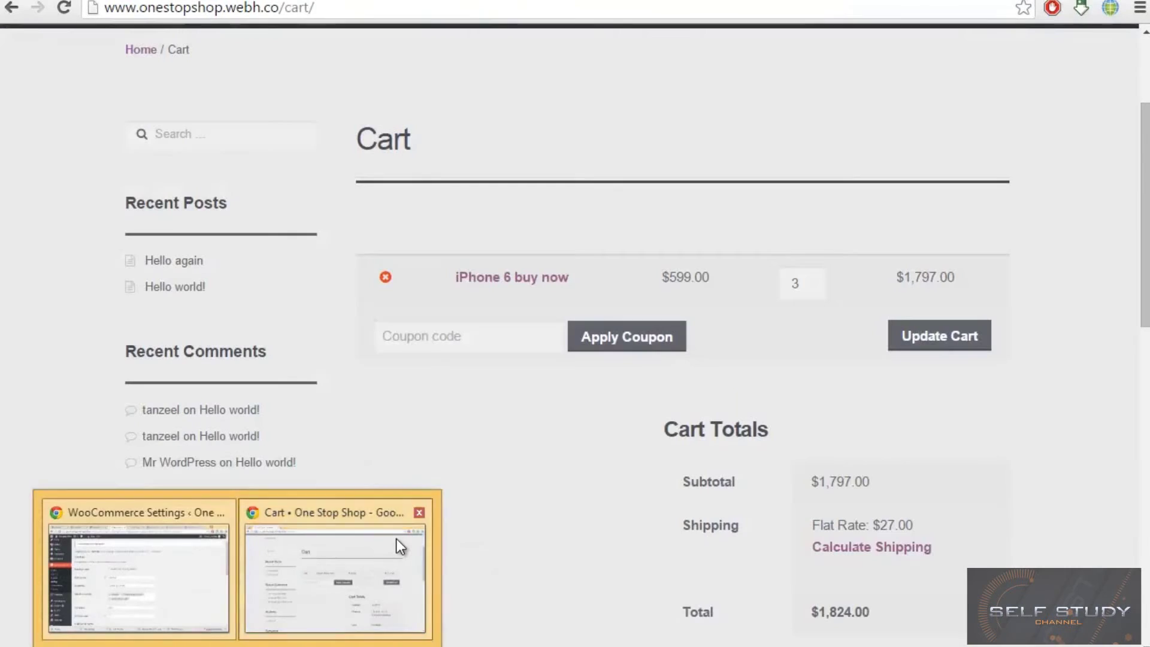
{"action": "left_click", "coordinate": [397, 538]}
{"action": "left_click", "coordinate": [428, 6]}
{"action": "key", "text": "Return"}
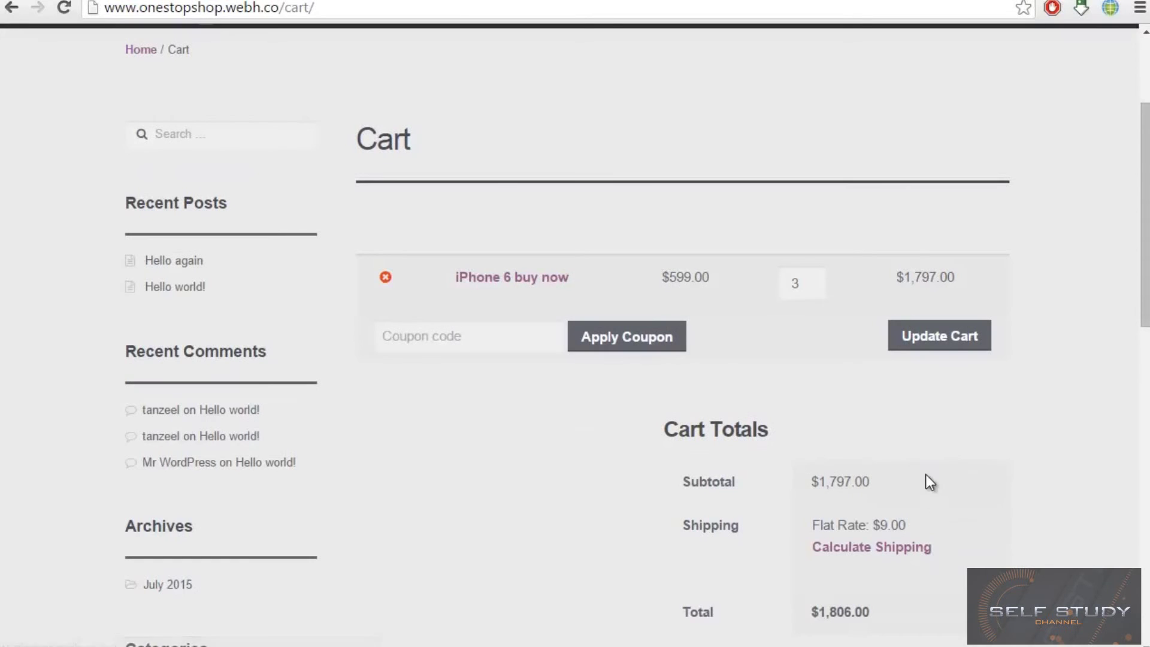
{"action": "left_click_drag", "start_coordinate": [865, 521], "coordinate": [940, 531]}
{"action": "left_click", "coordinate": [940, 531]}
Raise the iPhone quantity to confirm $9.00 still applies, then update the cart to two iPhones
{"action": "left_click", "coordinate": [812, 280]}
{"action": "left_click", "coordinate": [936, 348]}
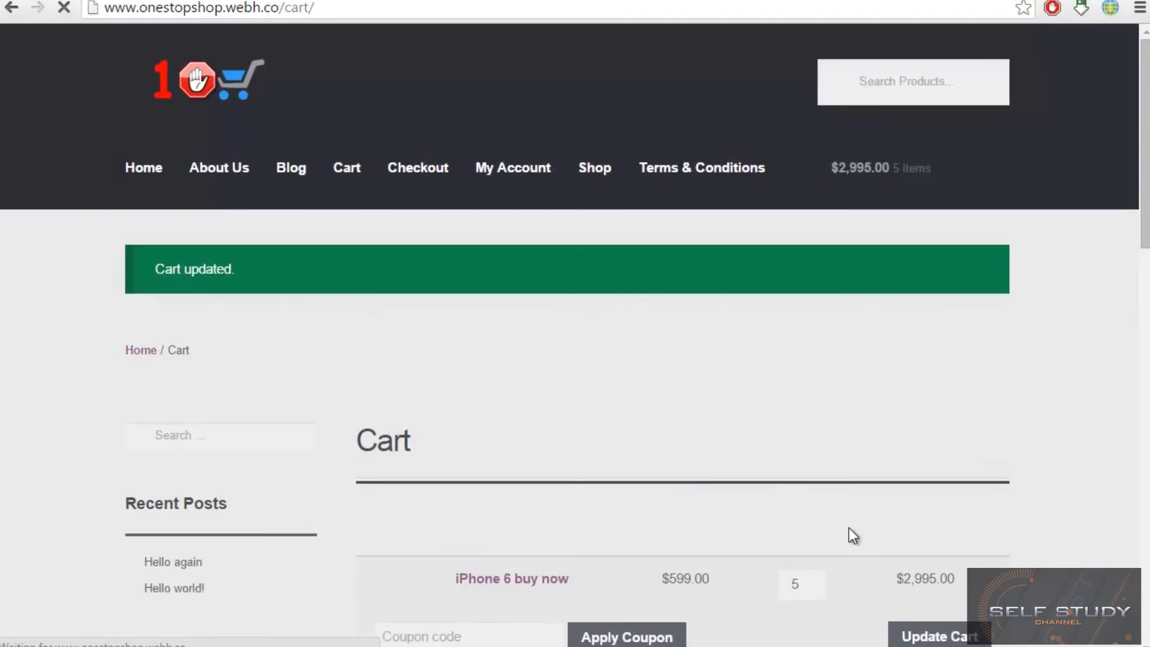
{"action": "scroll", "coordinate": [851, 529], "scroll_direction": "down", "scroll_amount": 6}
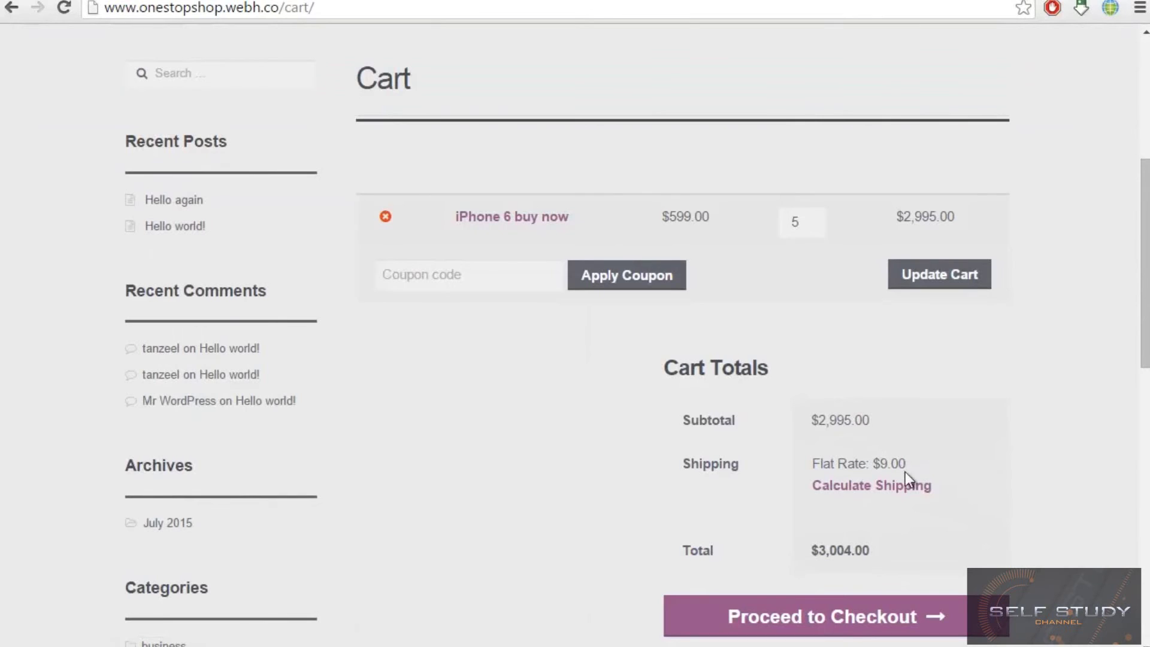
{"action": "scroll", "coordinate": [791, 545], "scroll_direction": "up", "scroll_amount": 5}
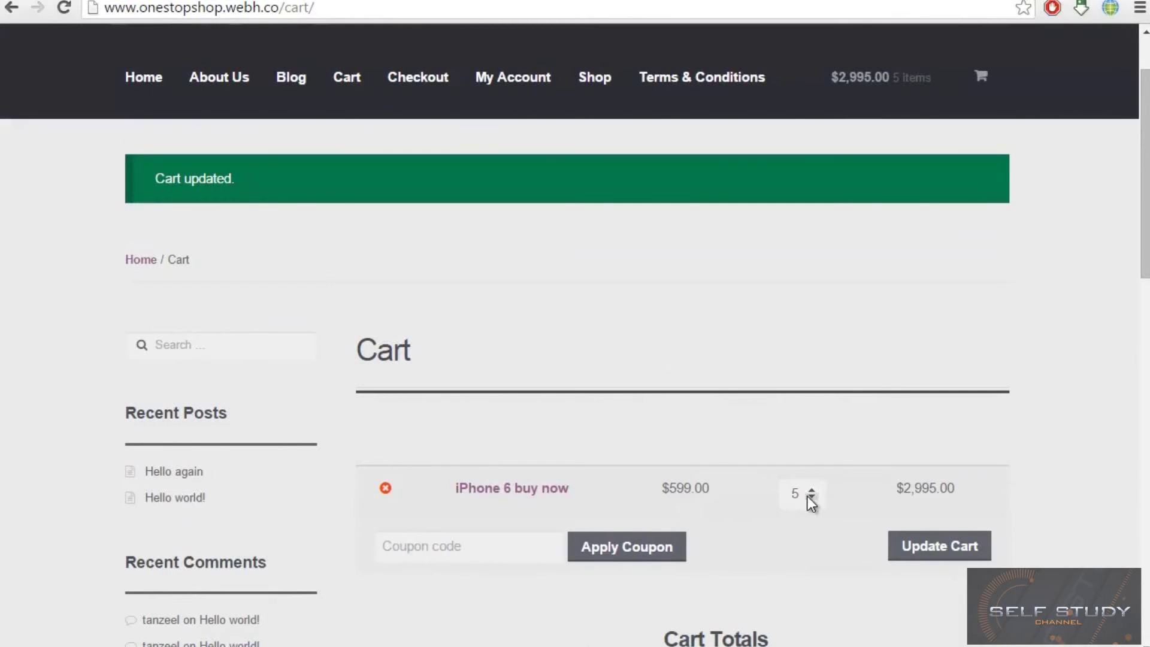
{"action": "left_click", "coordinate": [936, 548]}
{"action": "scroll", "coordinate": [748, 475], "scroll_direction": "down", "scroll_amount": 3}
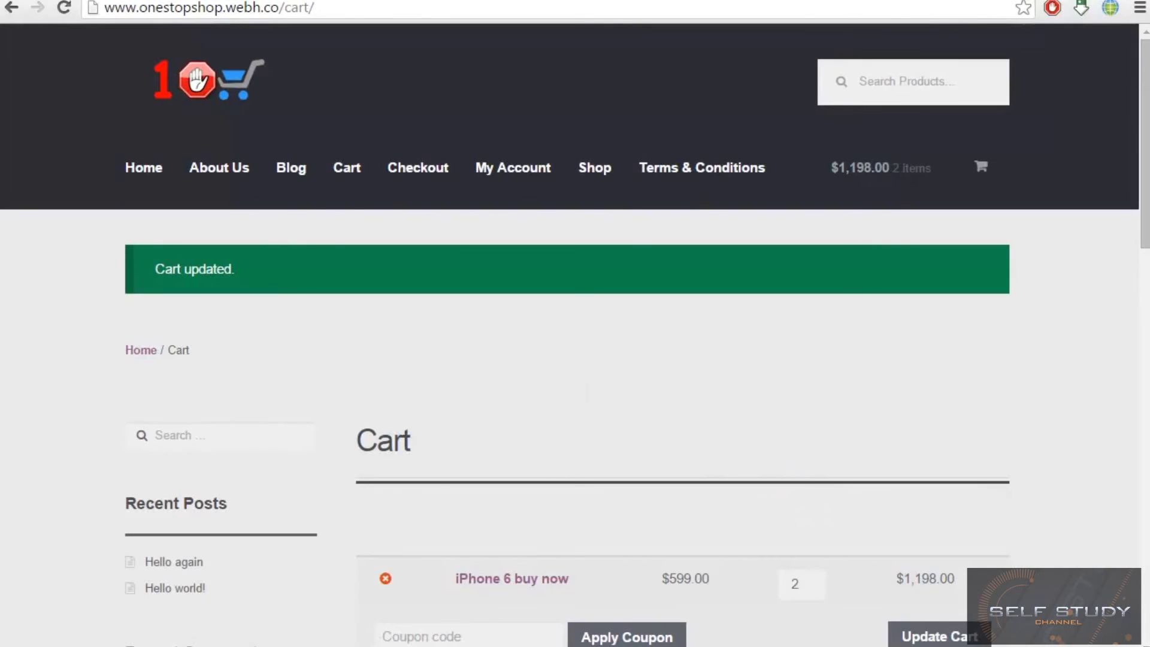
Set the Flat Rate's Costs Added option back to Per Class and save the settings
{"action": "left_click", "coordinate": [139, 550]}
{"action": "scroll", "coordinate": [536, 434], "scroll_direction": "down", "scroll_amount": 9}
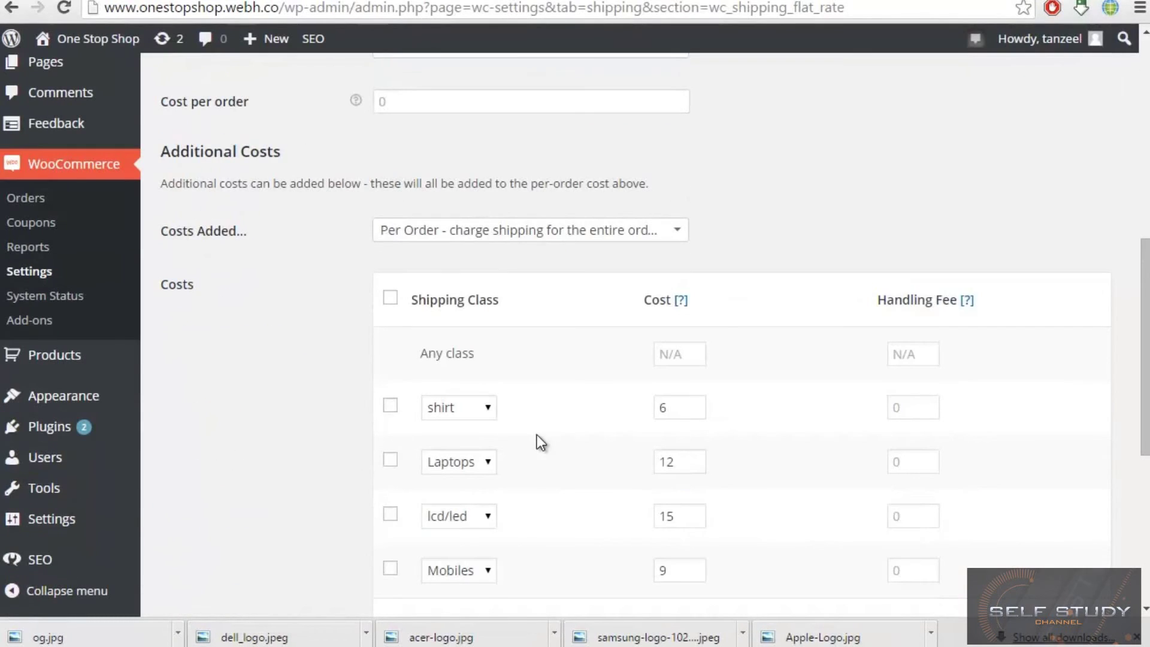
{"action": "scroll", "coordinate": [537, 434], "scroll_direction": "up", "scroll_amount": 2}
{"action": "left_click", "coordinate": [559, 231]}
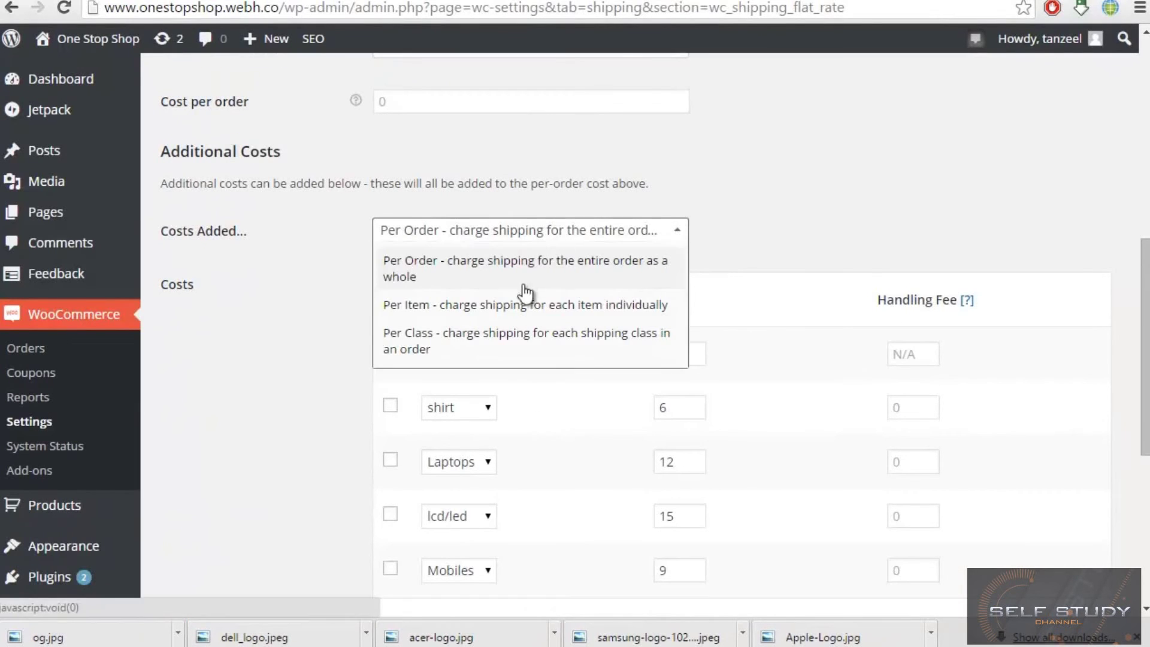
{"action": "left_click", "coordinate": [475, 343]}
{"action": "scroll", "coordinate": [473, 312], "scroll_direction": "down", "scroll_amount": 6}
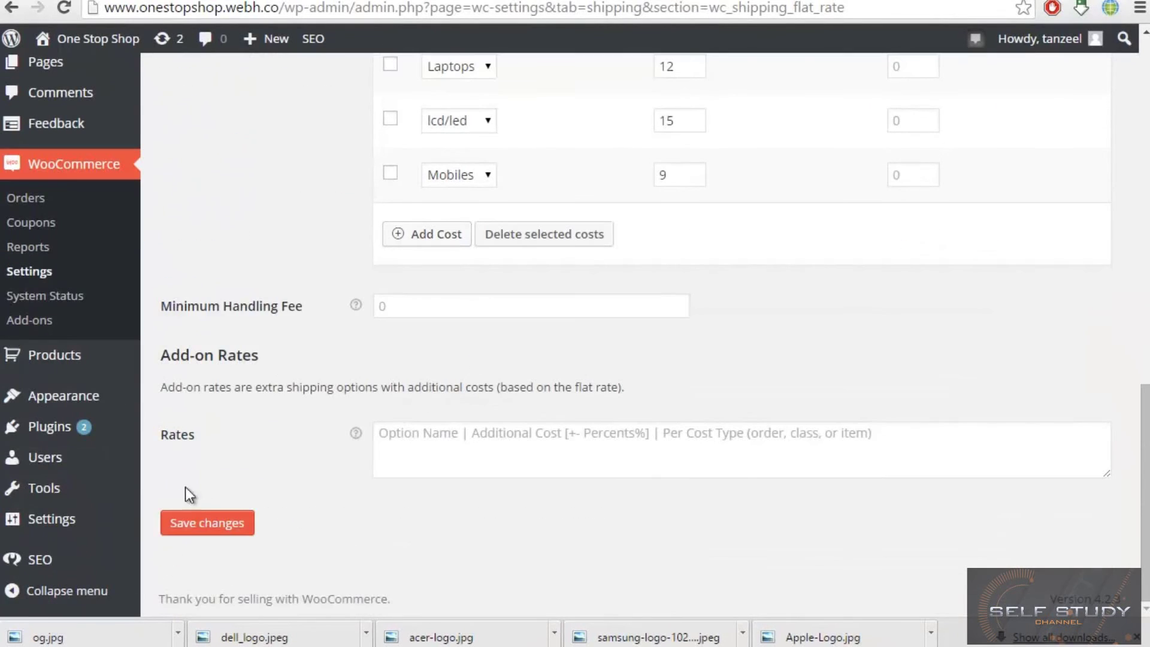
{"action": "left_click", "coordinate": [210, 524]}
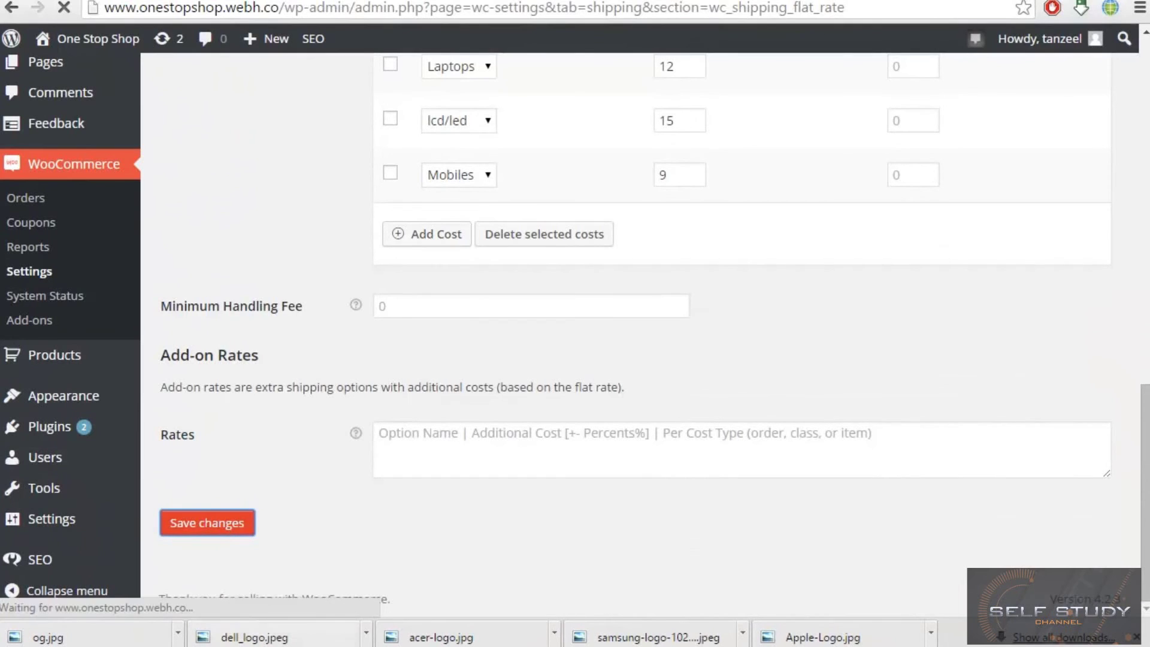
{"action": "mouse_move", "coordinate": [237, 645]}
{"action": "left_click", "coordinate": [385, 600]}
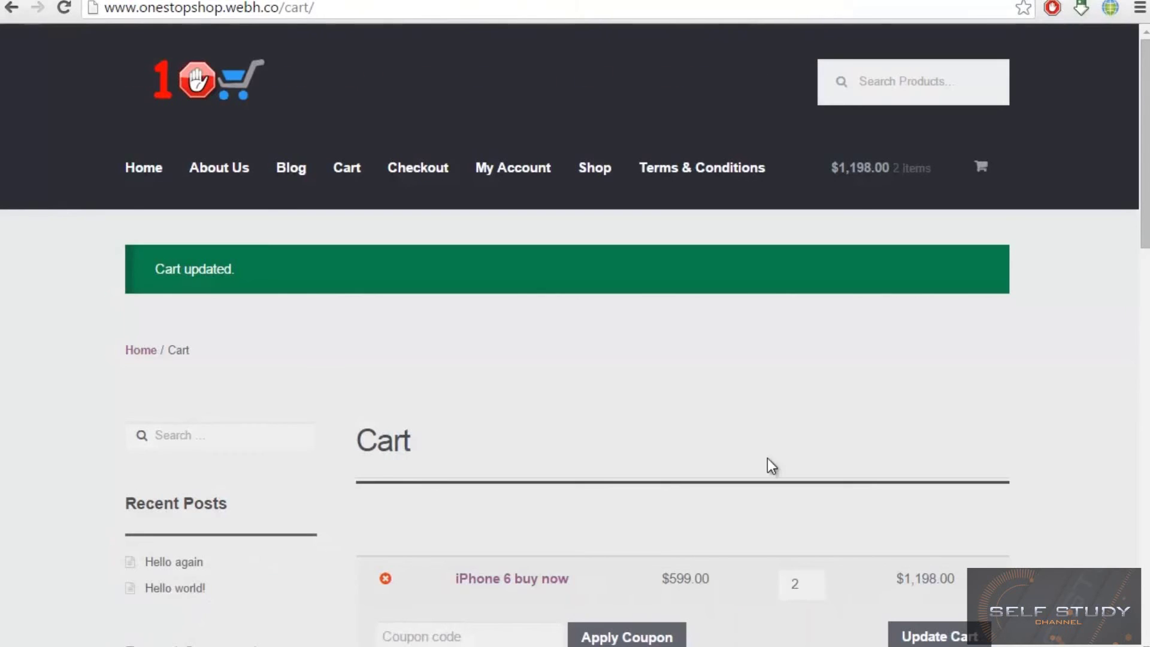
Update the two-iPhone cart and check Flat Rate $9.00 with a $1,207.00 total
{"action": "scroll", "coordinate": [769, 458], "scroll_direction": "down", "scroll_amount": 5}
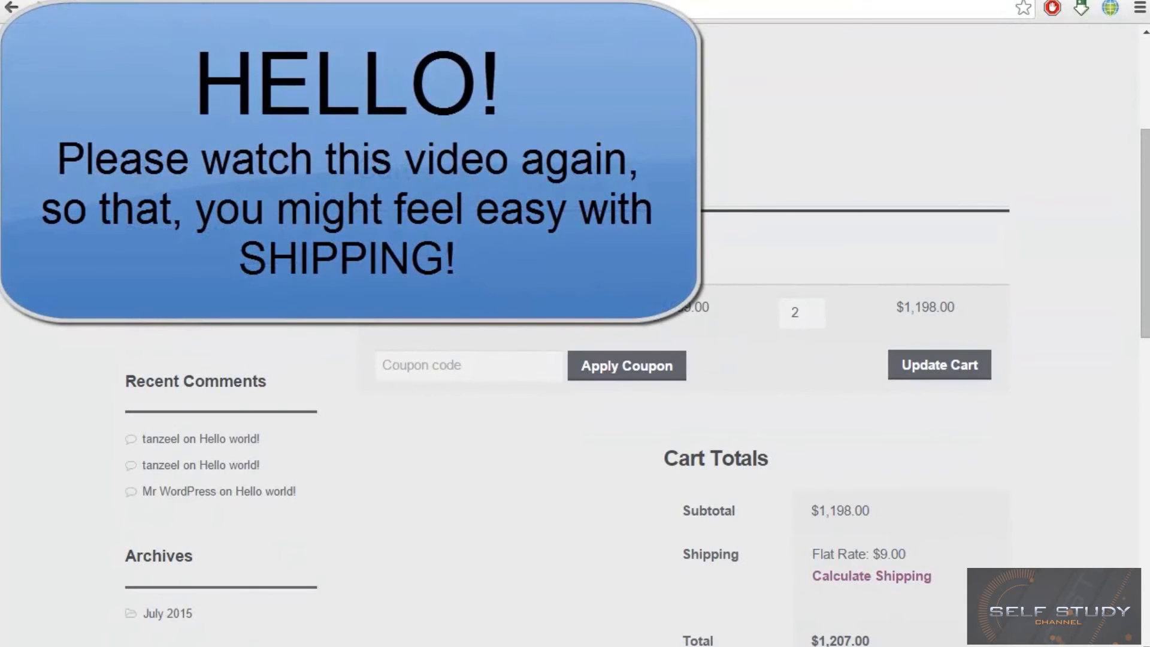
{"action": "double_click", "coordinate": [701, 309]}
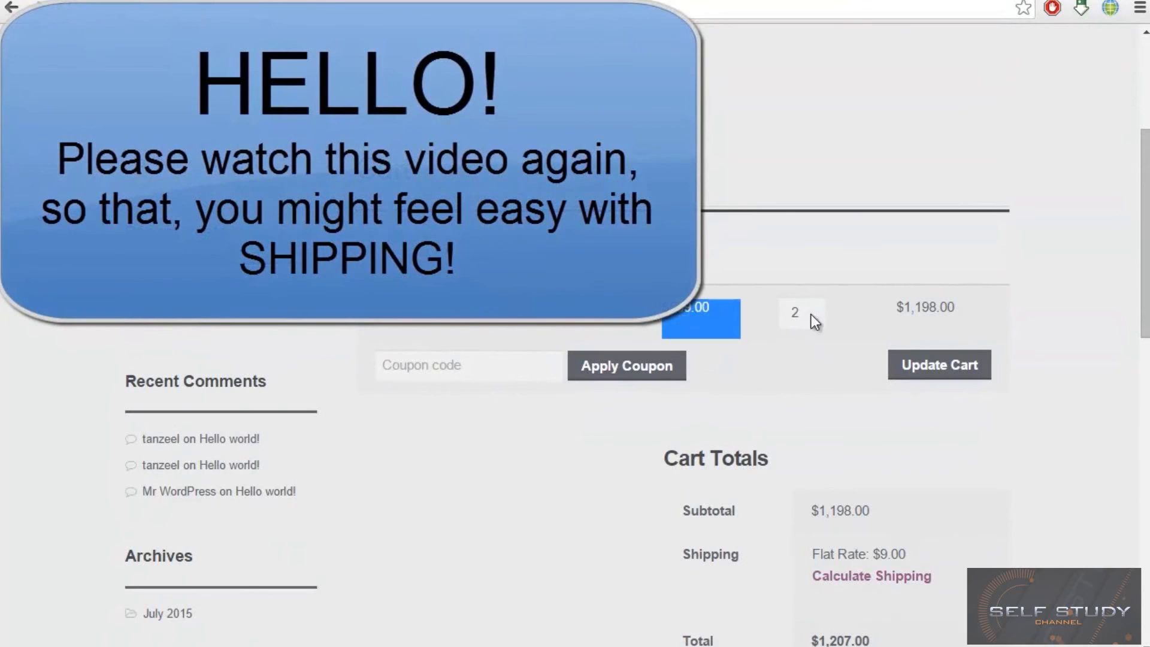
{"action": "left_click", "coordinate": [950, 366]}
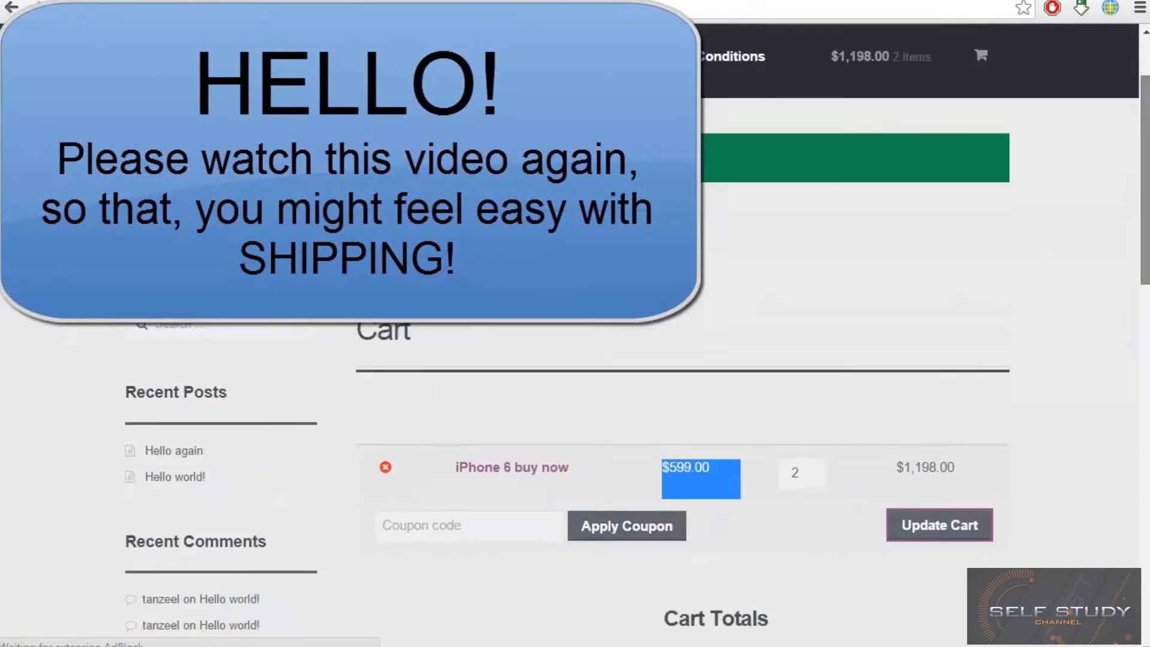
{"action": "scroll", "coordinate": [875, 258], "scroll_direction": "down", "scroll_amount": 10}
{"action": "scroll", "coordinate": [876, 259], "scroll_direction": "up", "scroll_amount": 9}
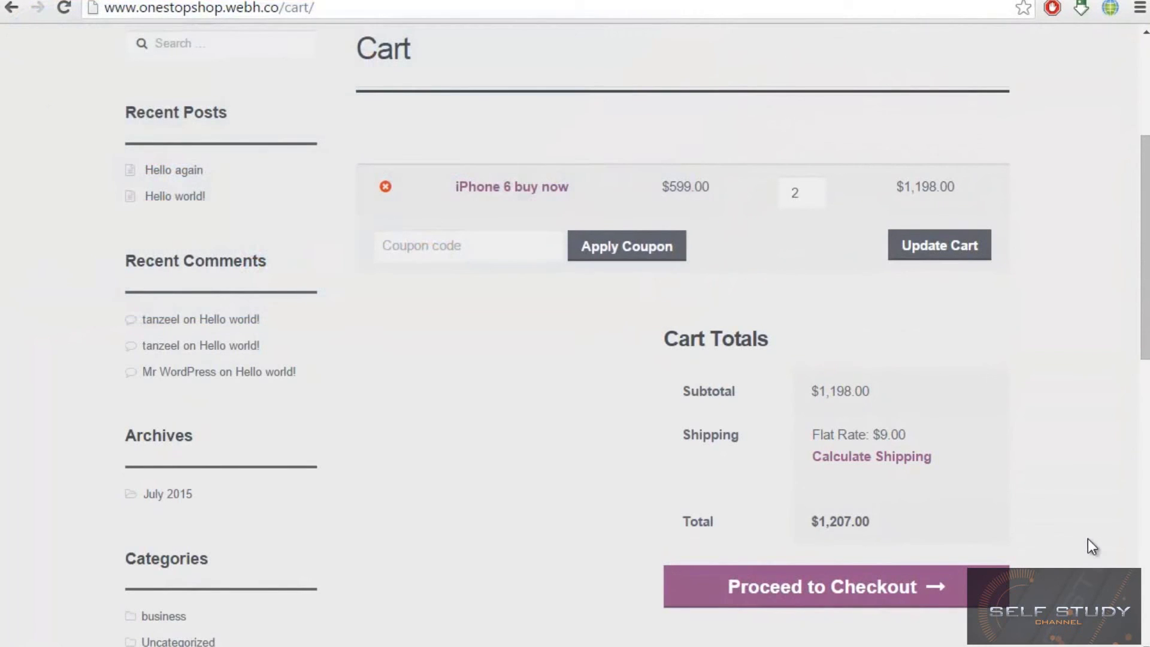
{"action": "scroll", "coordinate": [483, 167], "scroll_direction": "up", "scroll_amount": 5}
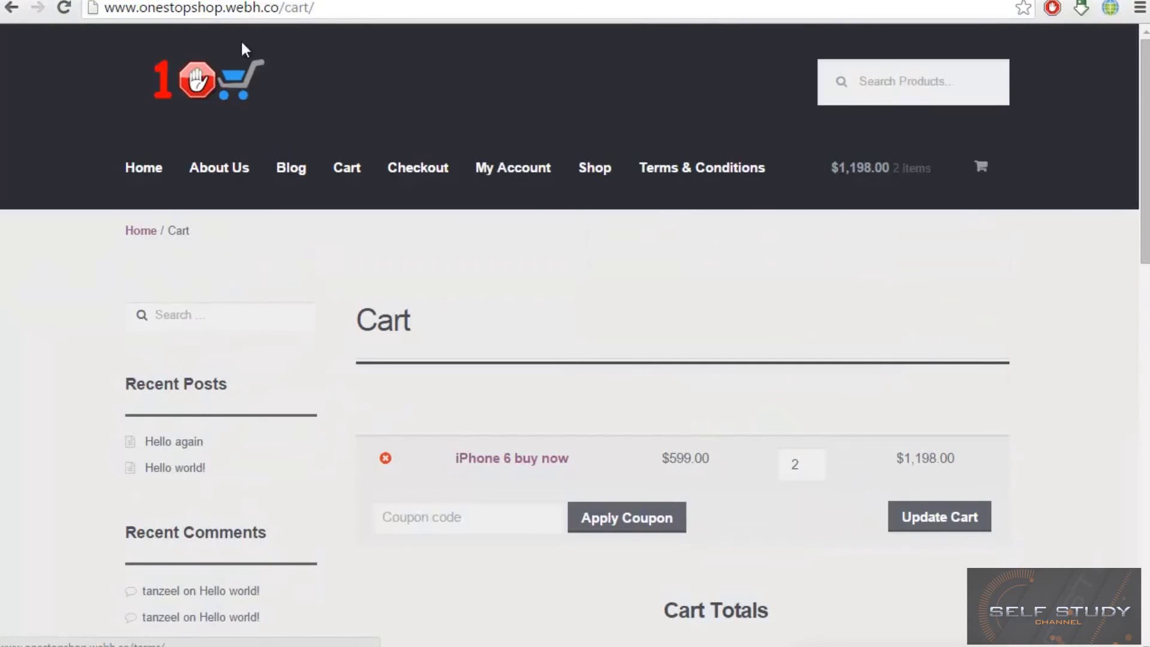